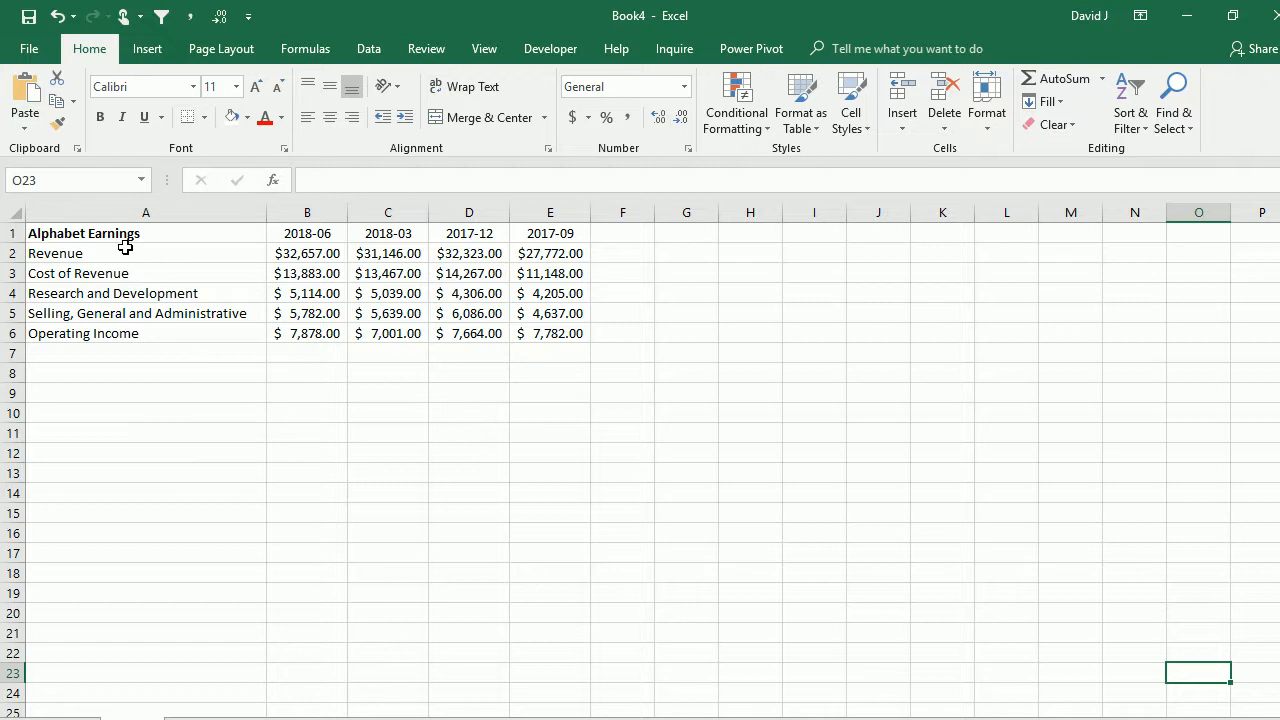
- Insert a 2-D stacked column chart from the Alphabet Earnings data in A1:E6
left_click_drag(118, 238, 518, 333)
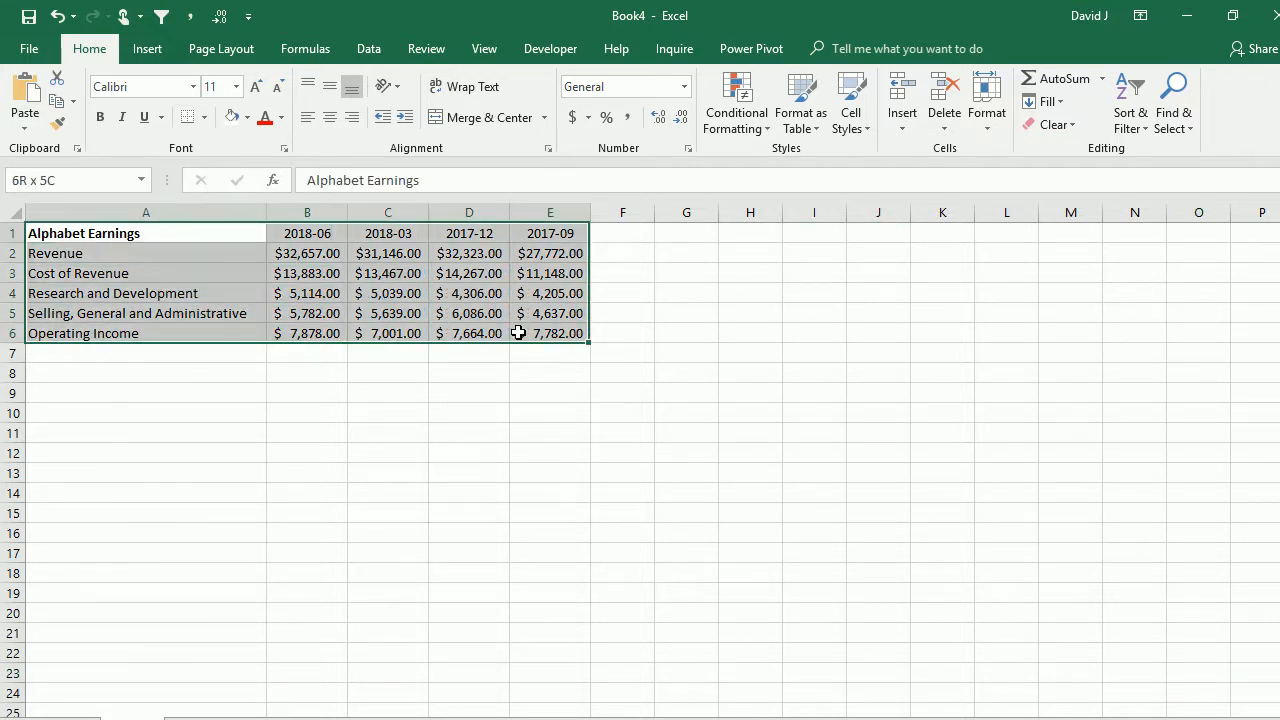
left_click(147, 48)
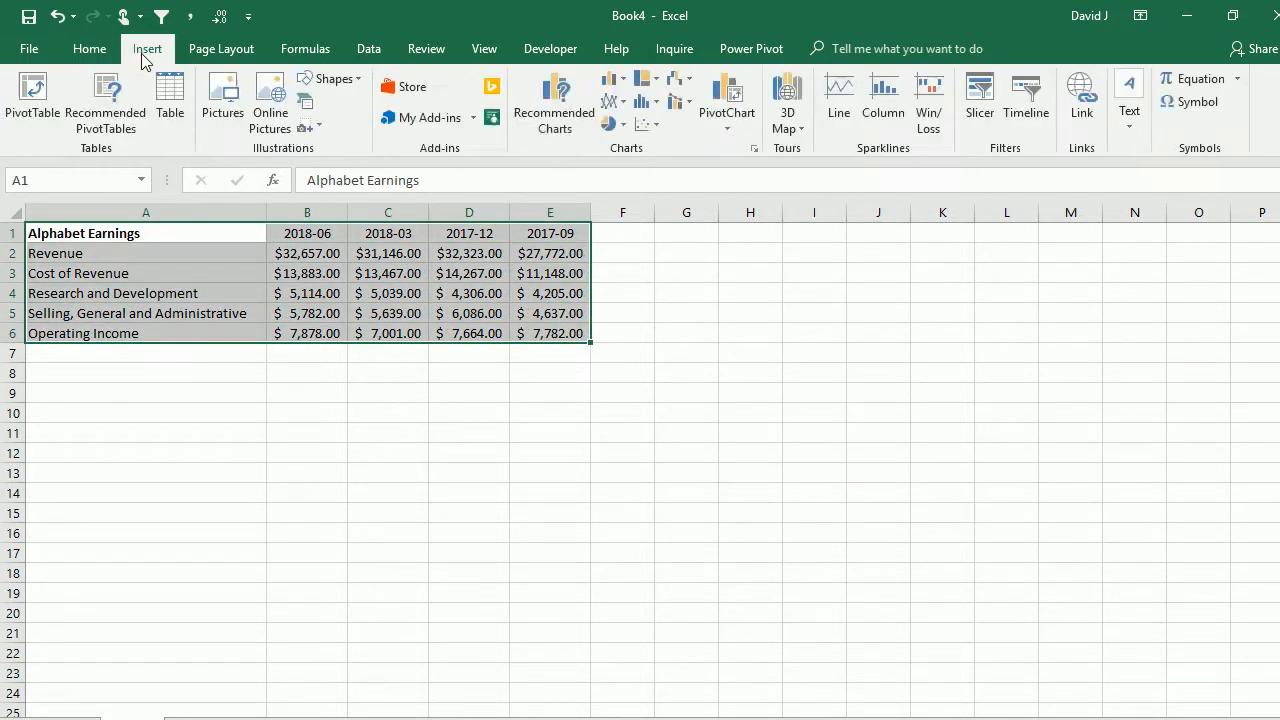
left_click(617, 88)
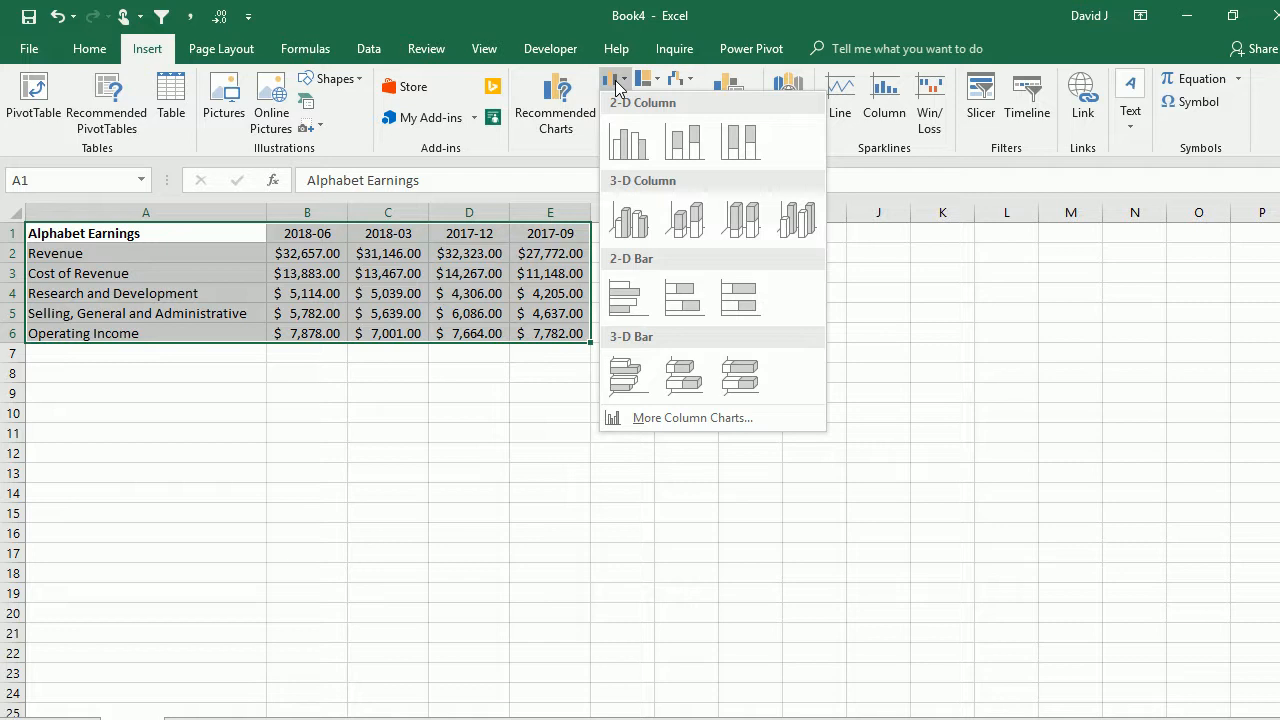
left_click(684, 141)
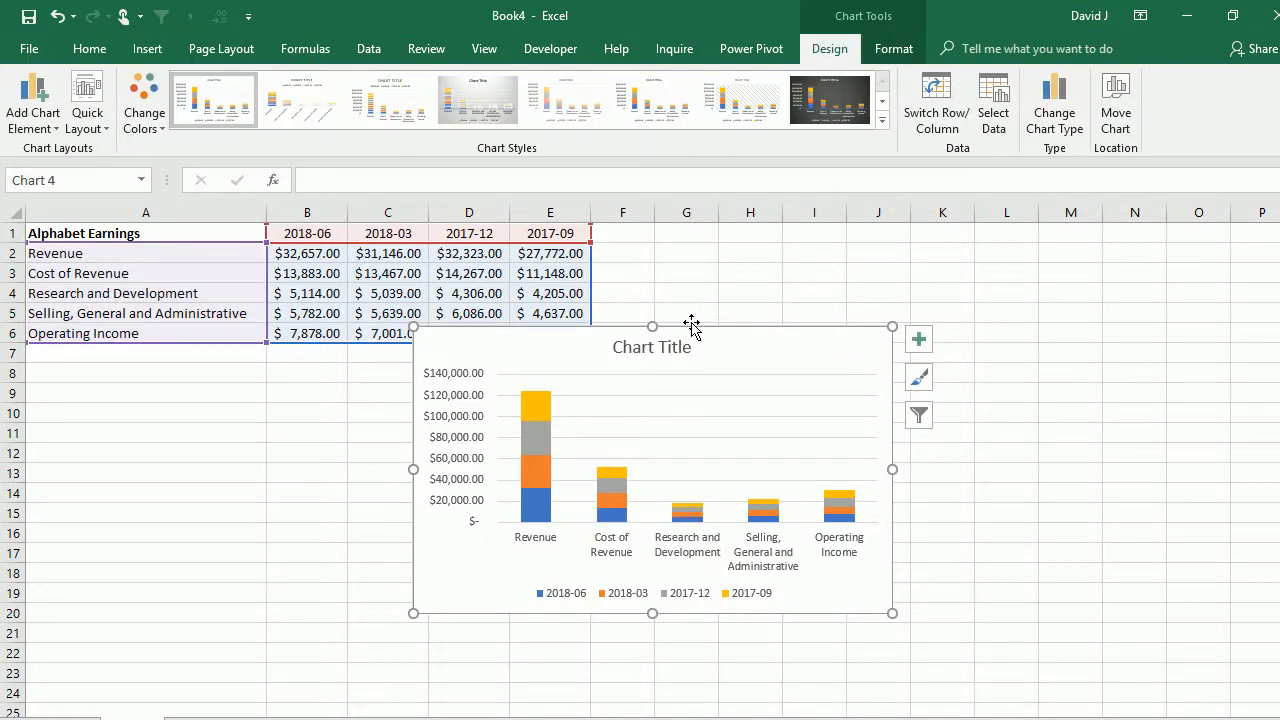
- Switch the chart's rows and columns in its data source so the quarters form the horizontal axis
right_click(666, 392)
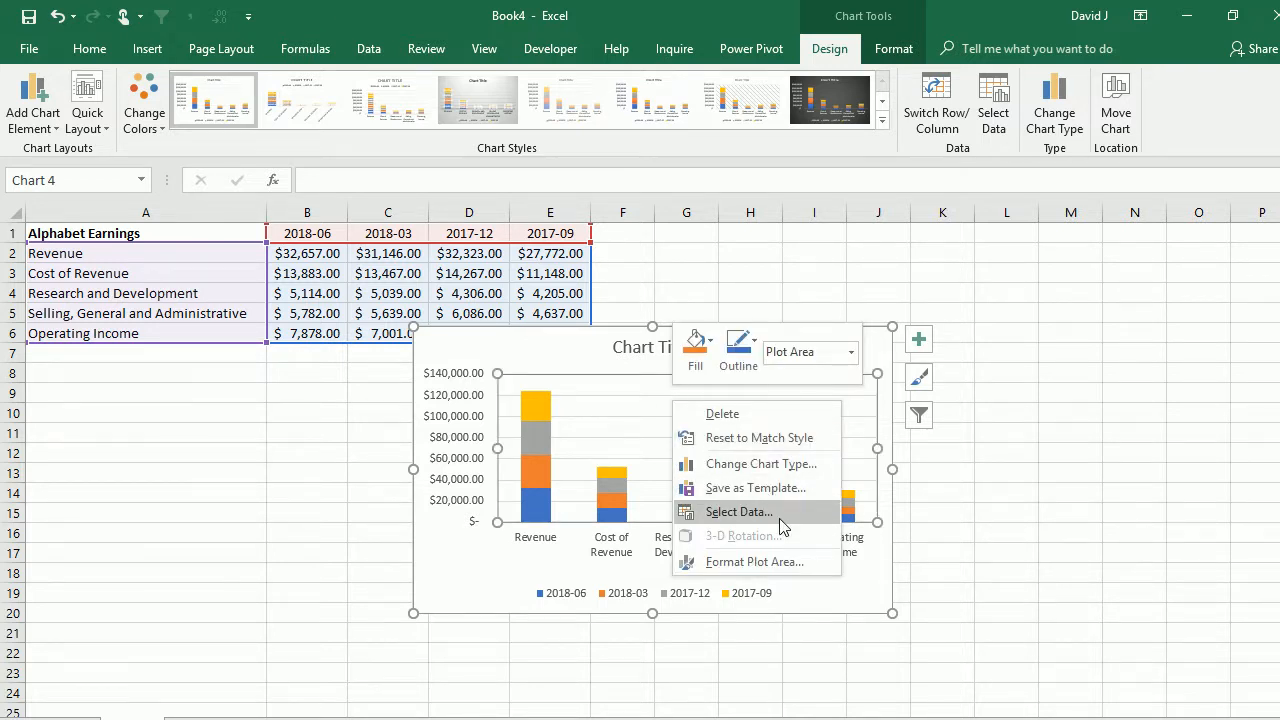
left_click(740, 512)
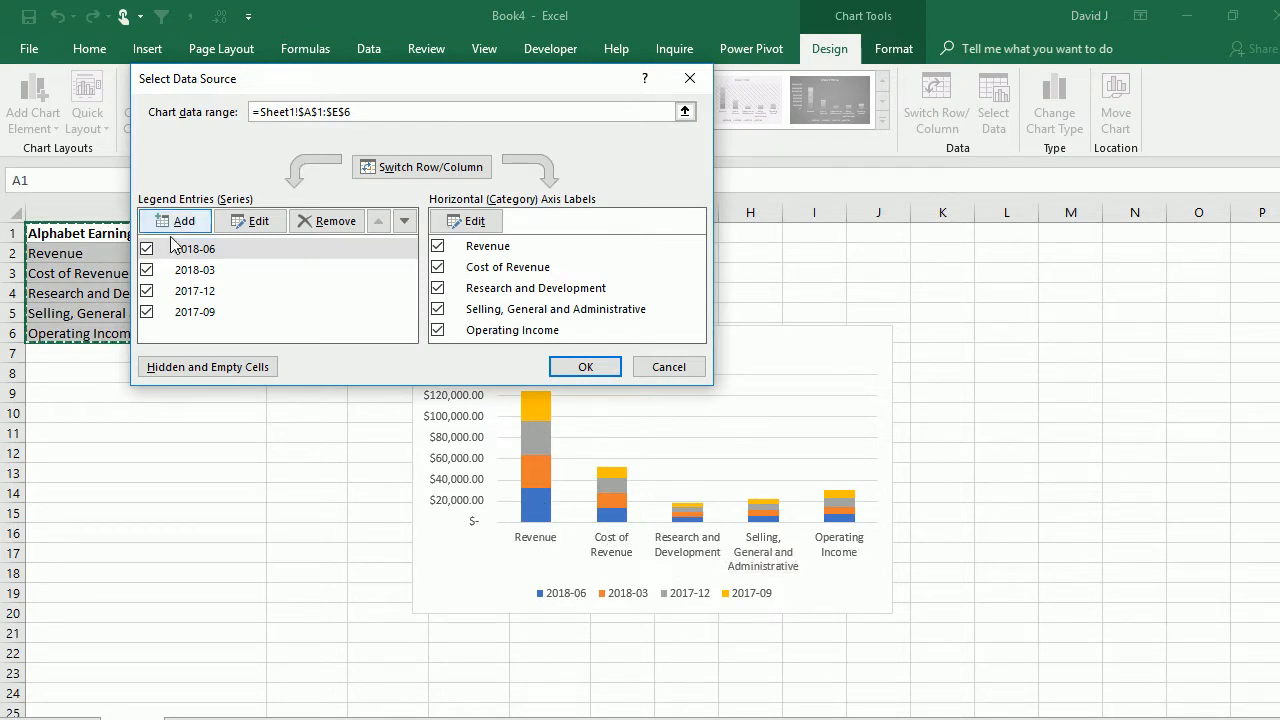
left_click(428, 167)
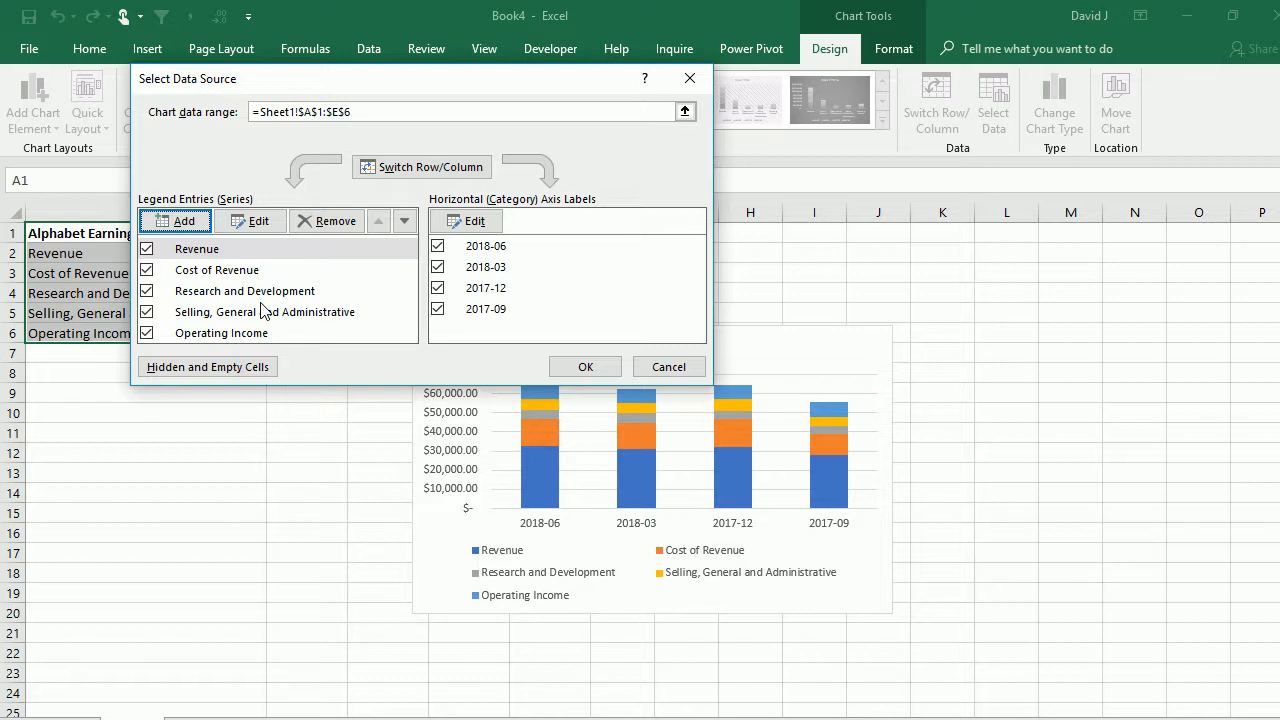
left_click(595, 367)
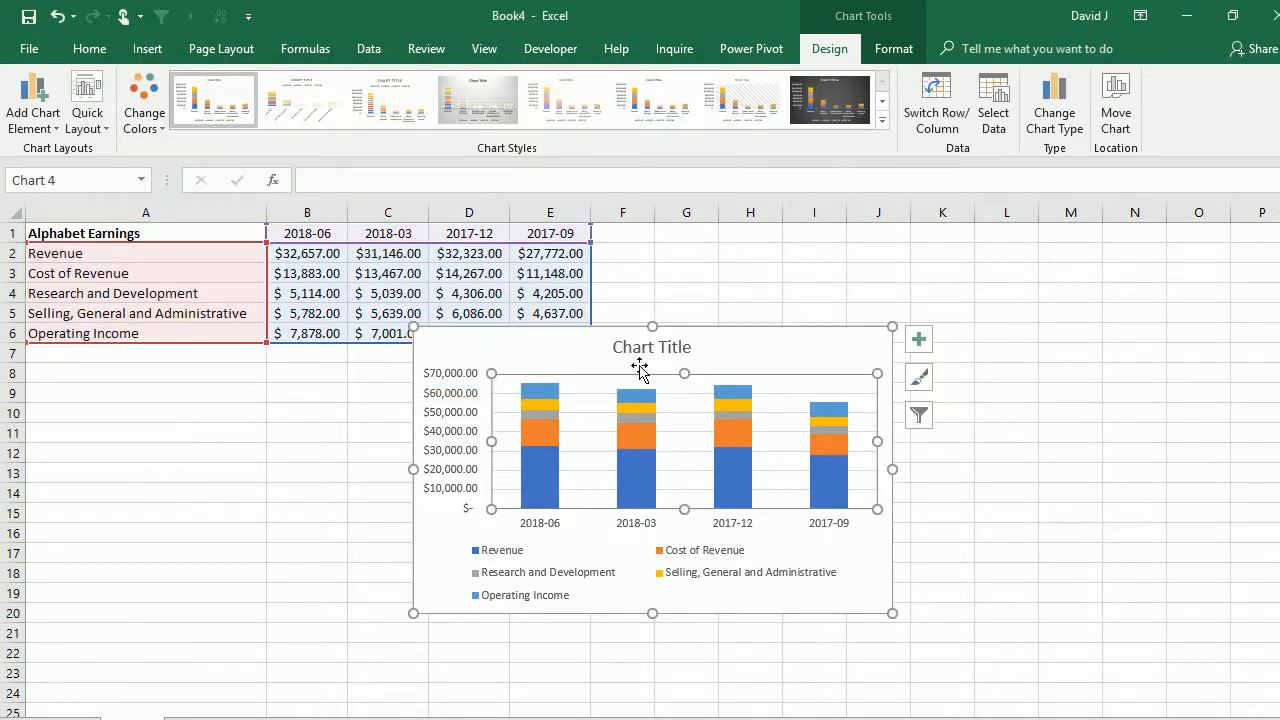
- Set the gap width of the chart's data series to 50%
mouse_move(644, 481)
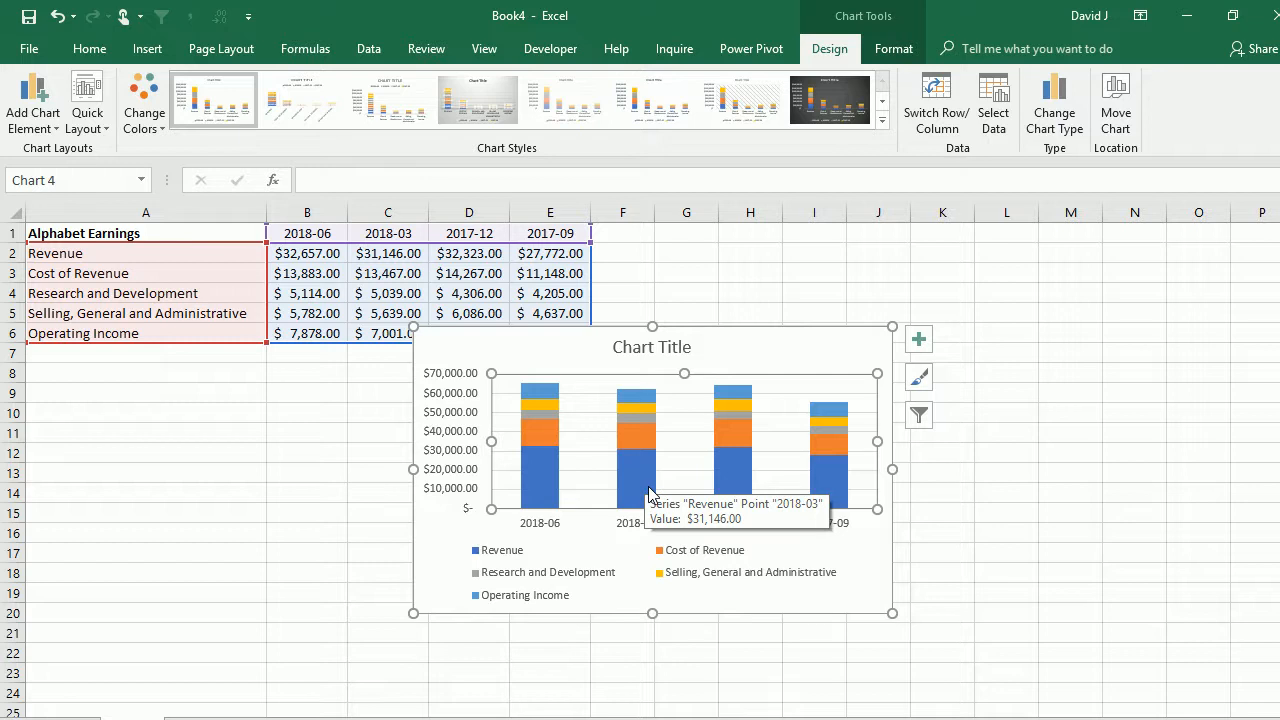
right_click(648, 492)
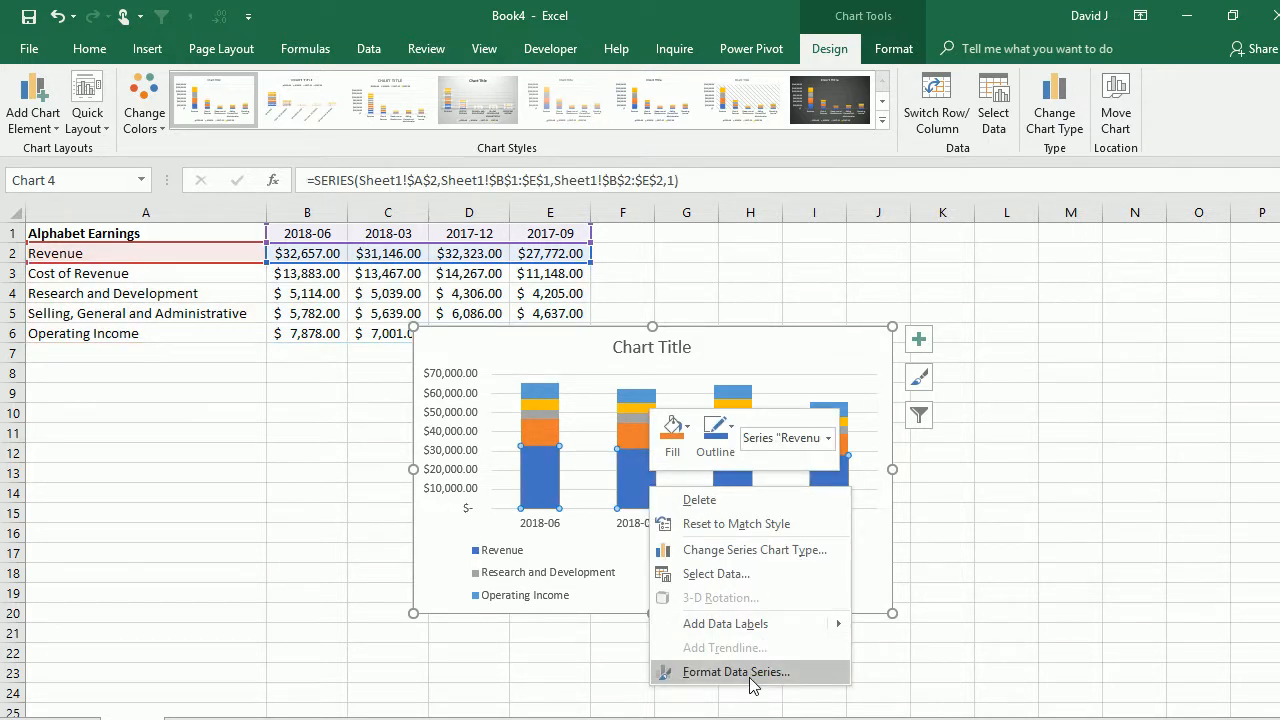
left_click(750, 676)
left_click(750, 678)
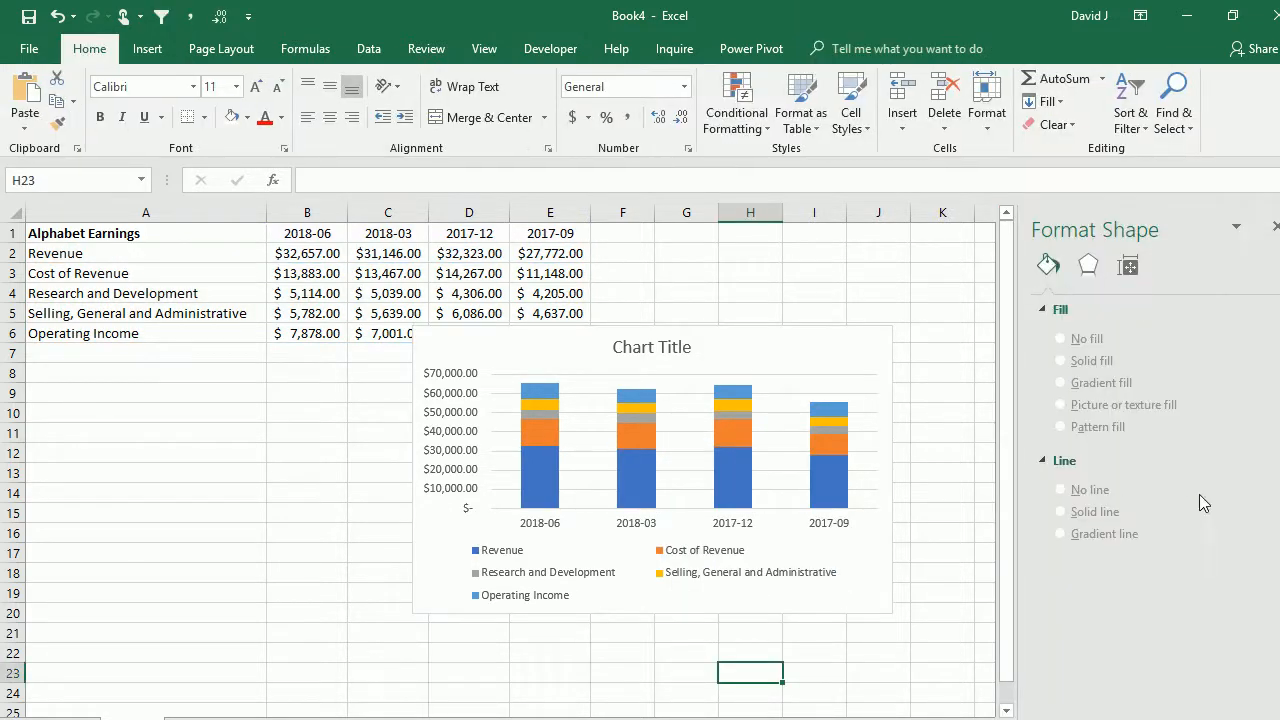
left_click(657, 470)
right_click(657, 468)
left_click(743, 651)
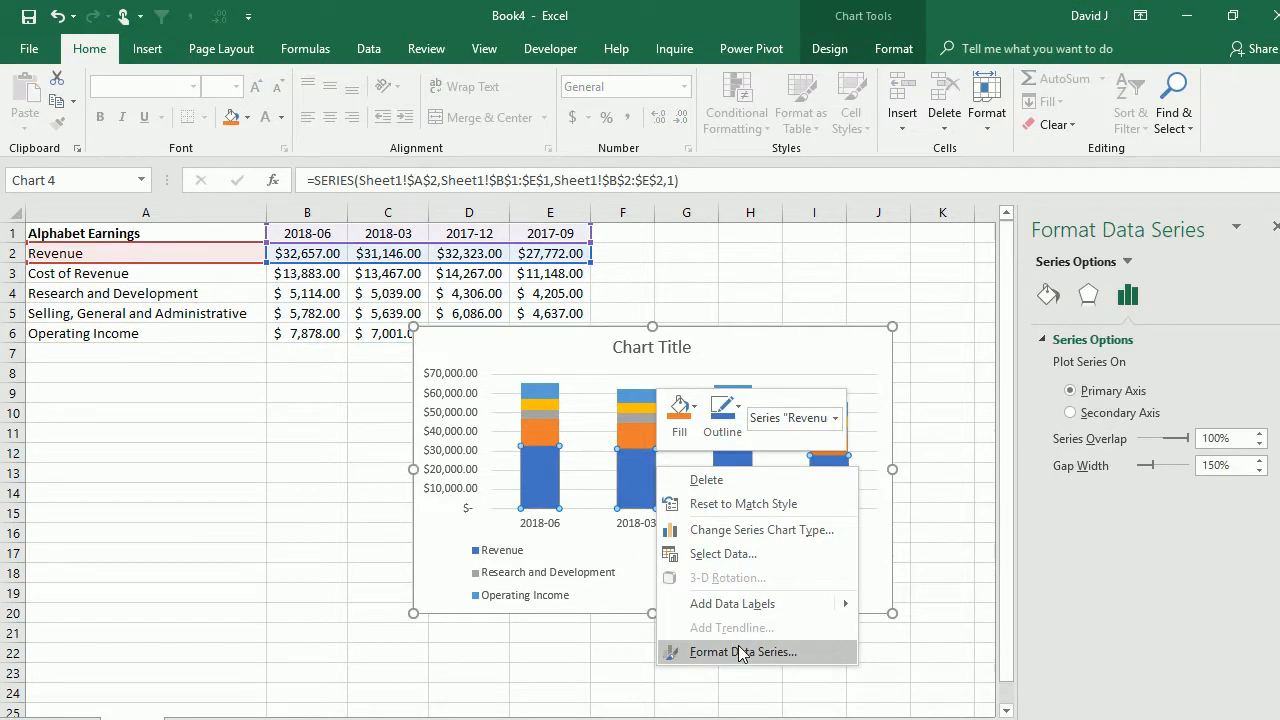
left_click(1217, 465)
left_click_drag(1217, 465, 1113, 478)
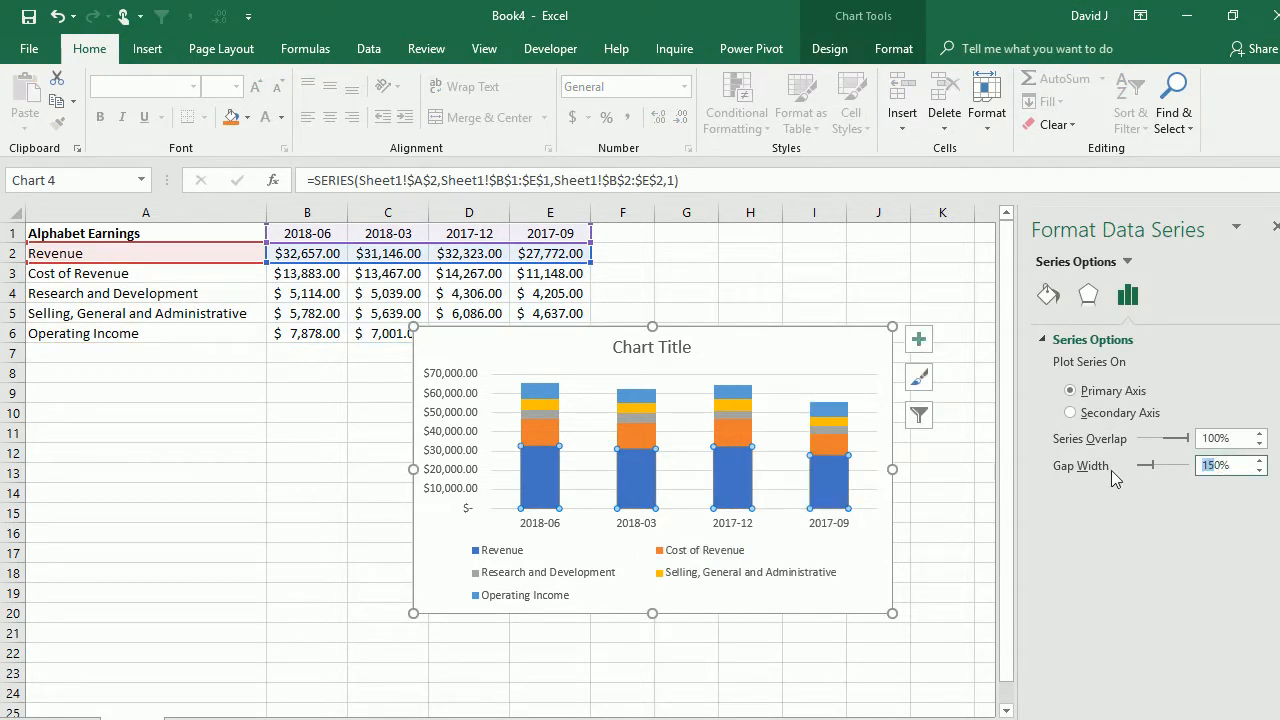
type("5")
key("Return")
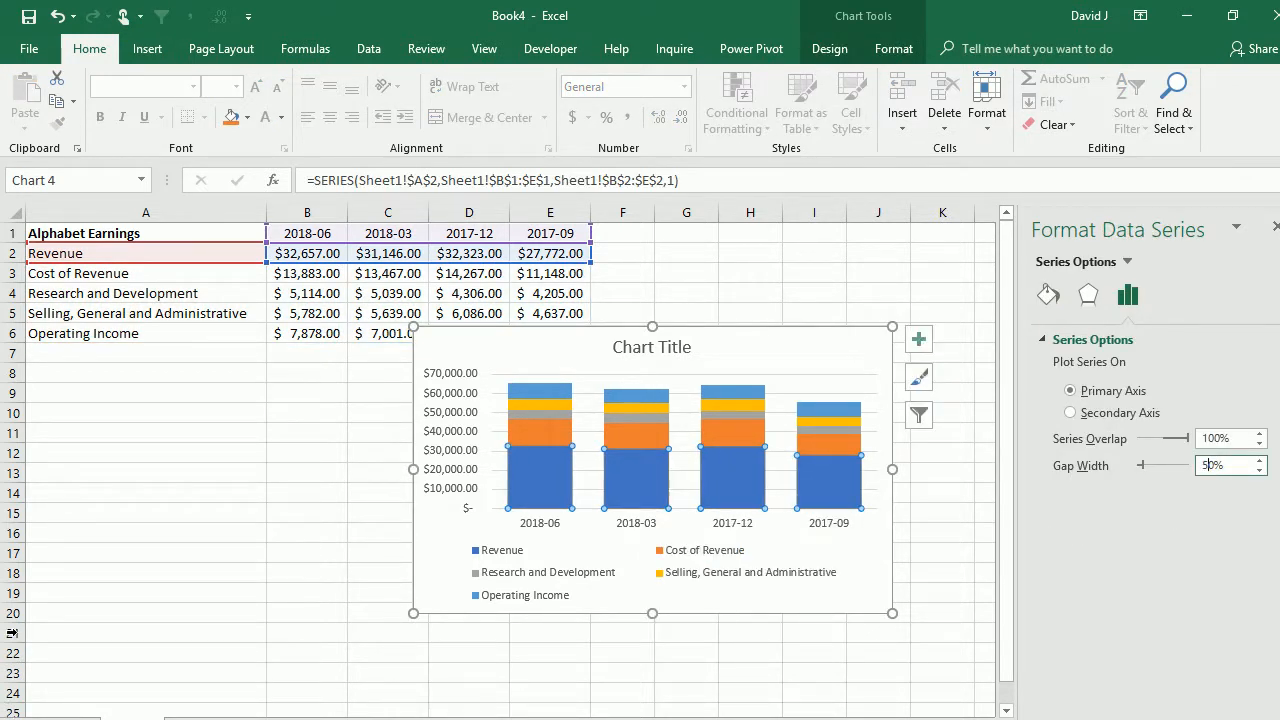
left_click(463, 656)
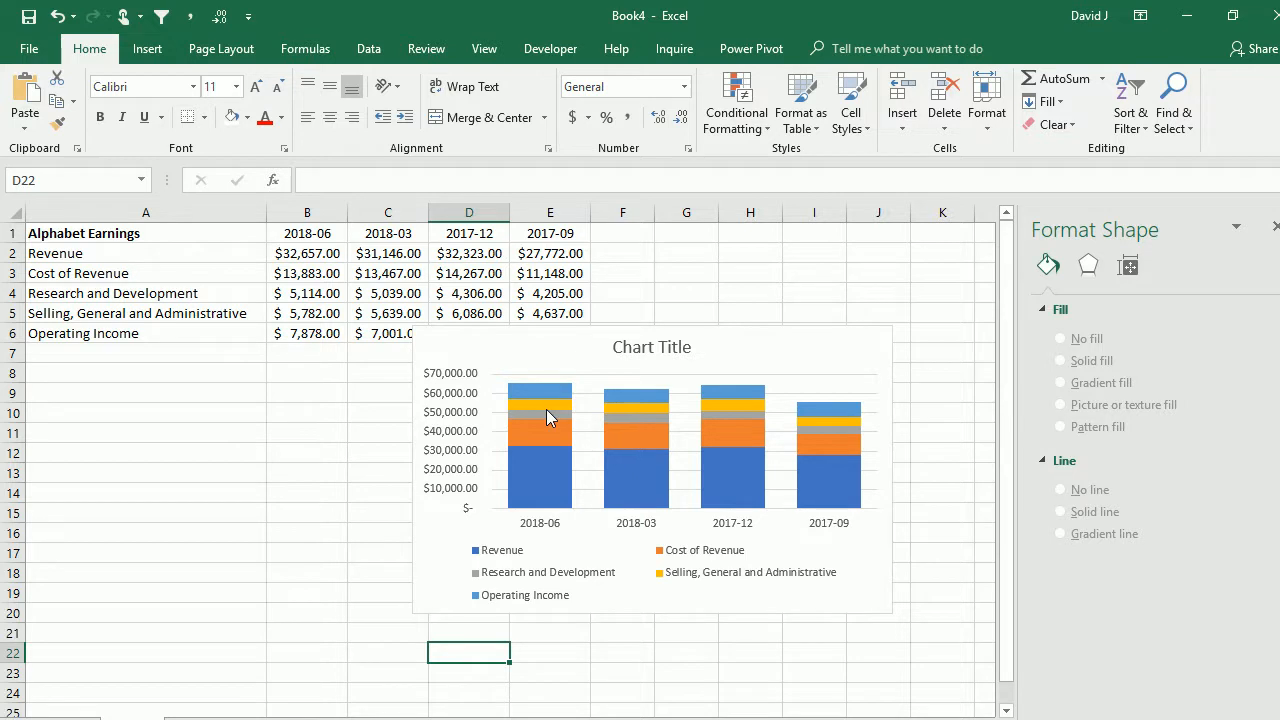
- Change the Revenue series to a Line chart type, keeping the other series as stacked columns
mouse_move(545, 477)
left_click(555, 465)
right_click(555, 465)
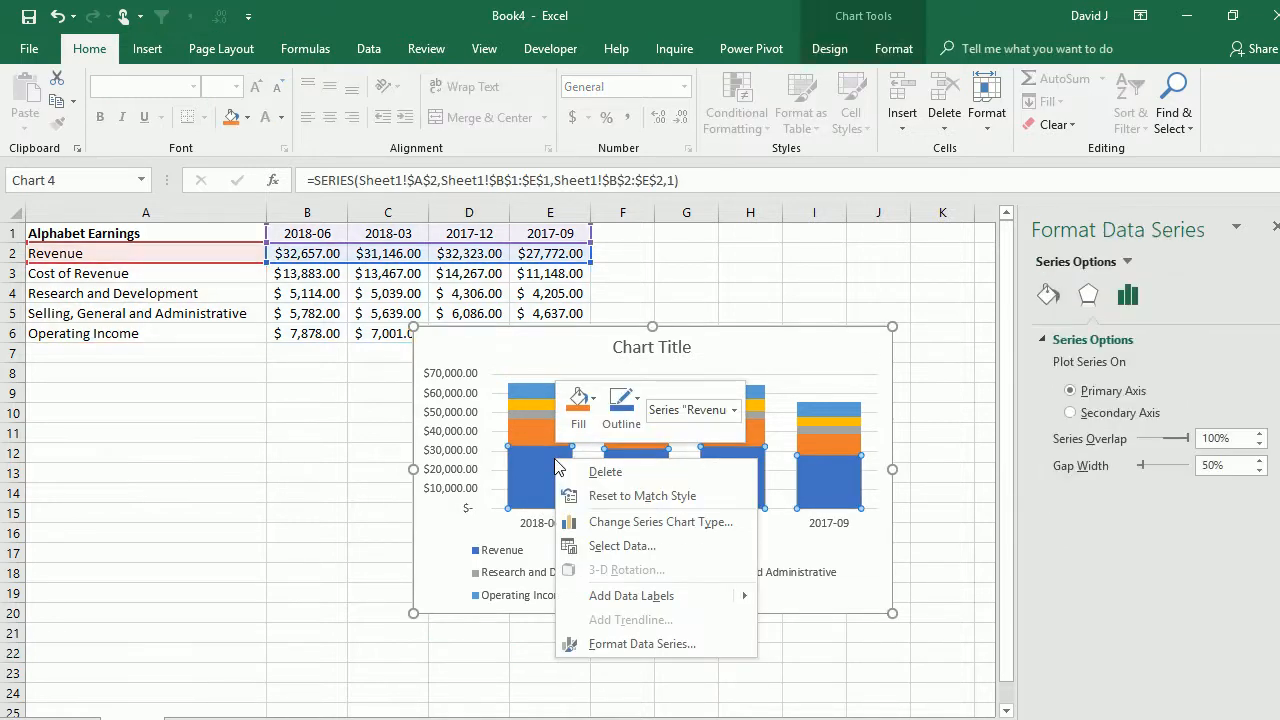
left_click(650, 525)
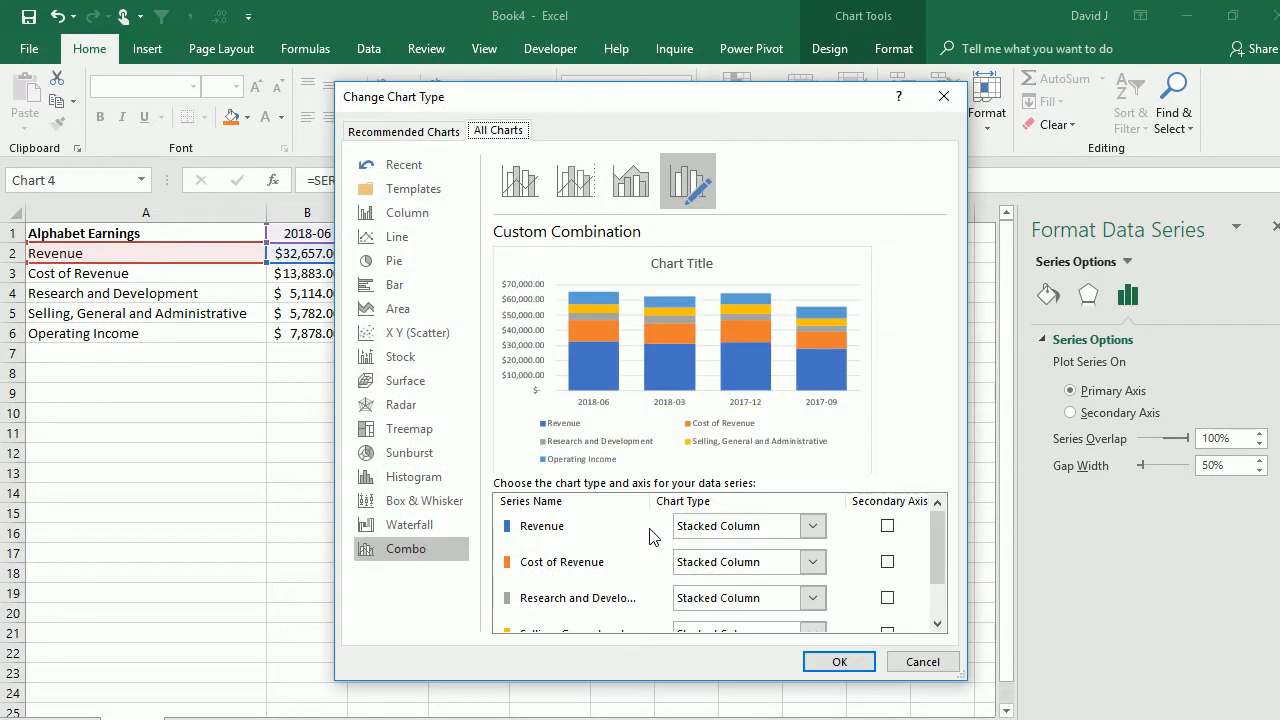
left_click(822, 527)
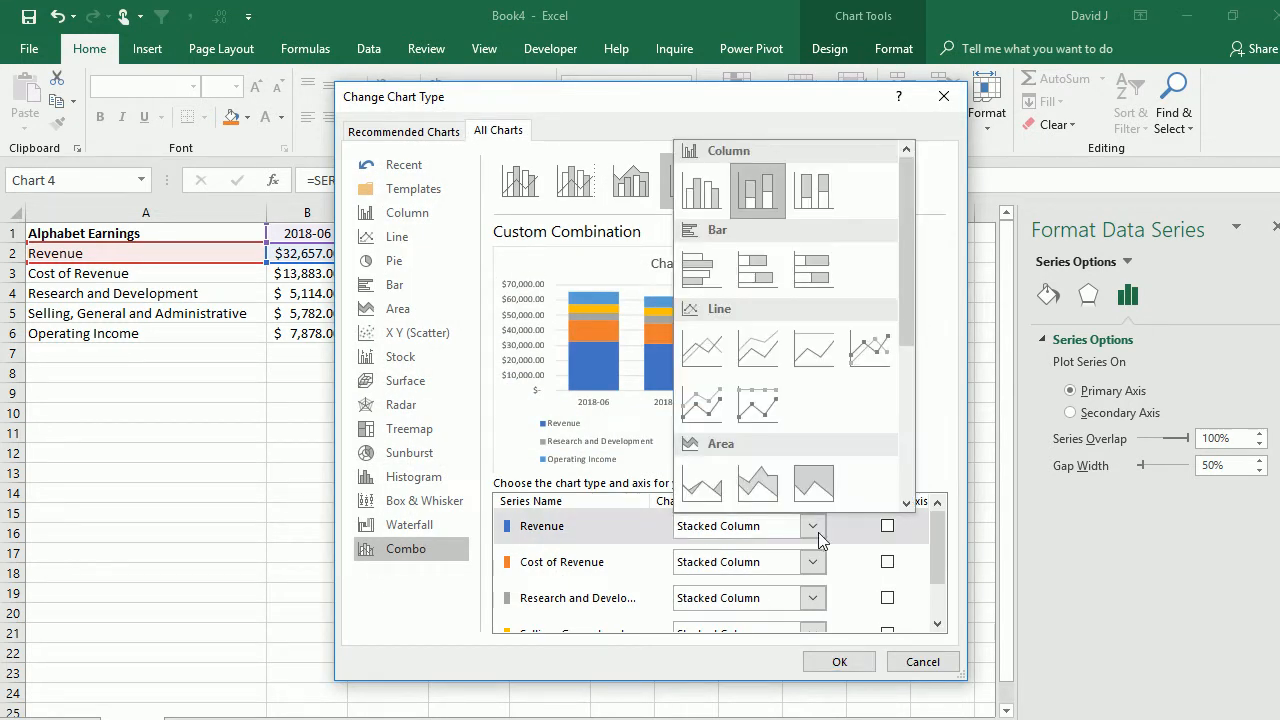
left_click(699, 336)
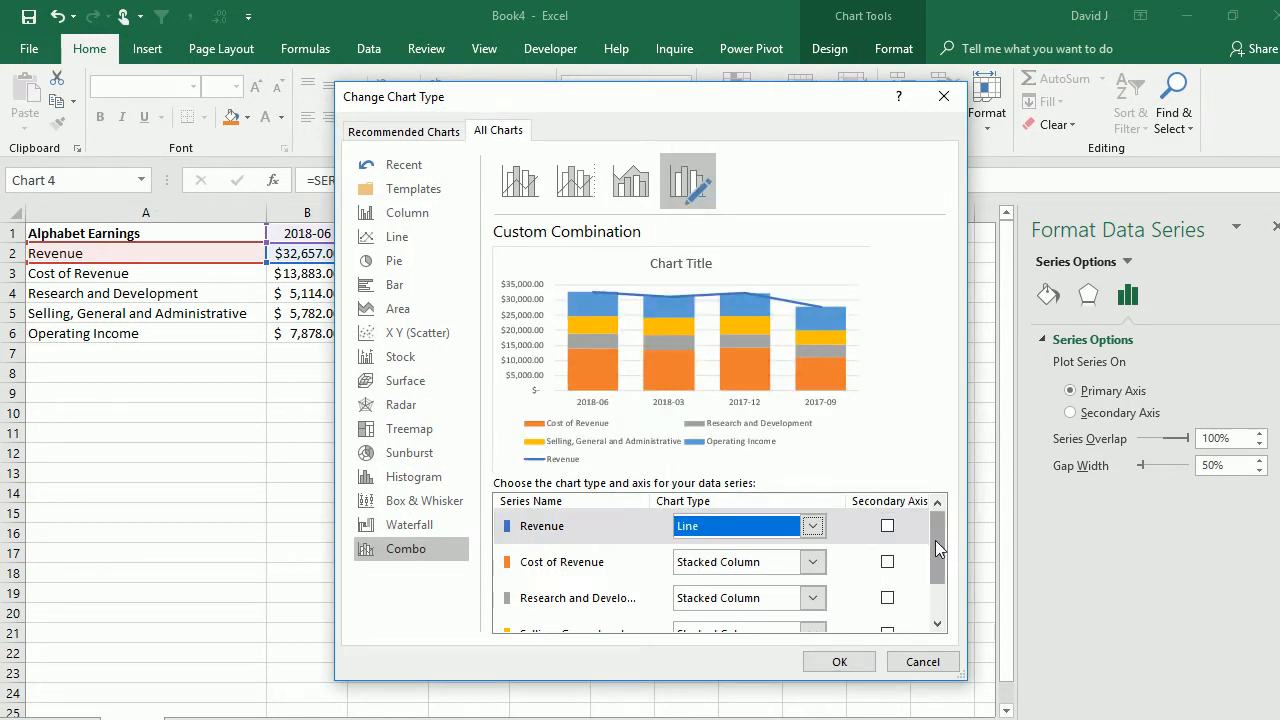
left_click_drag(935, 540, 939, 576)
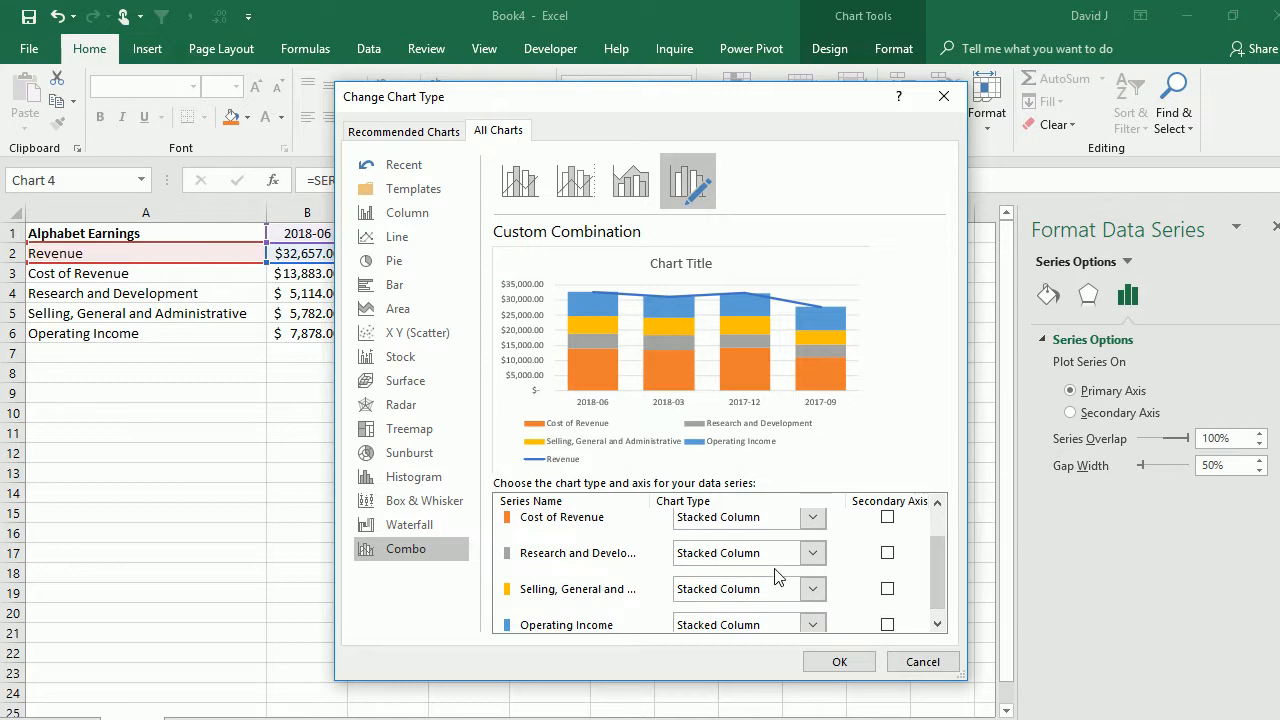
left_click(839, 661)
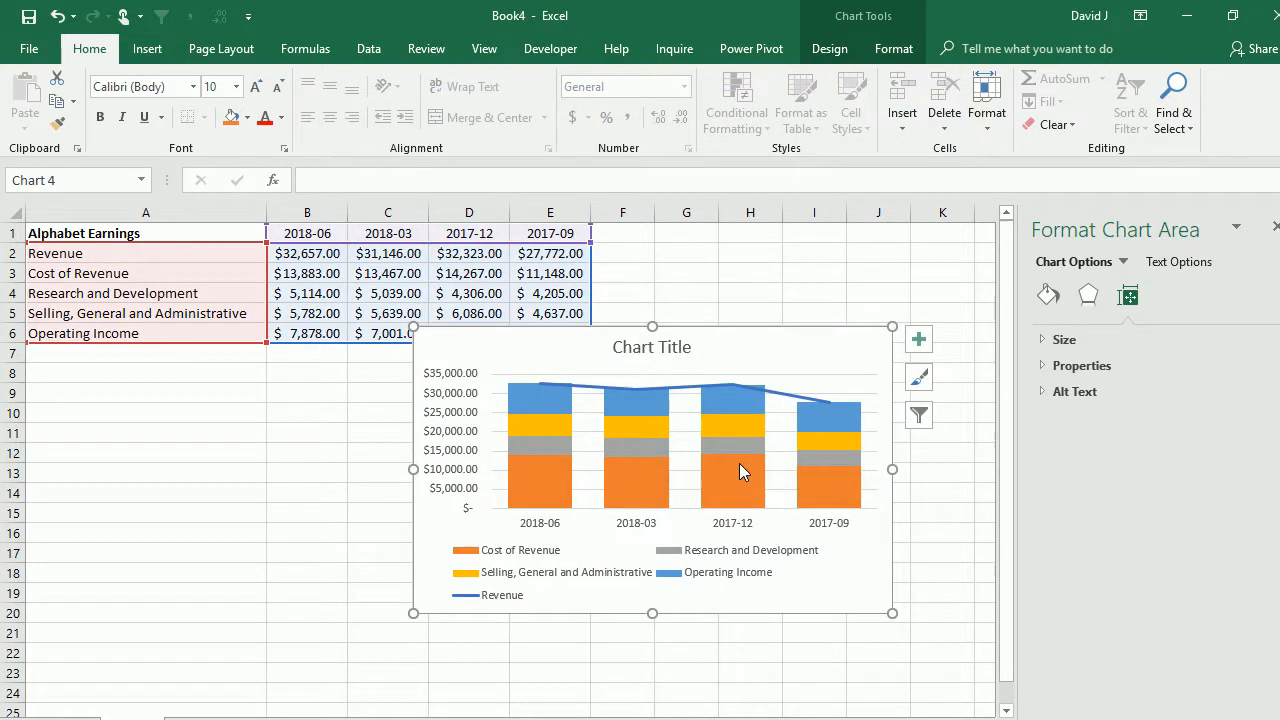
- Add data labels to the Revenue line and position them above the points
right_click(685, 395)
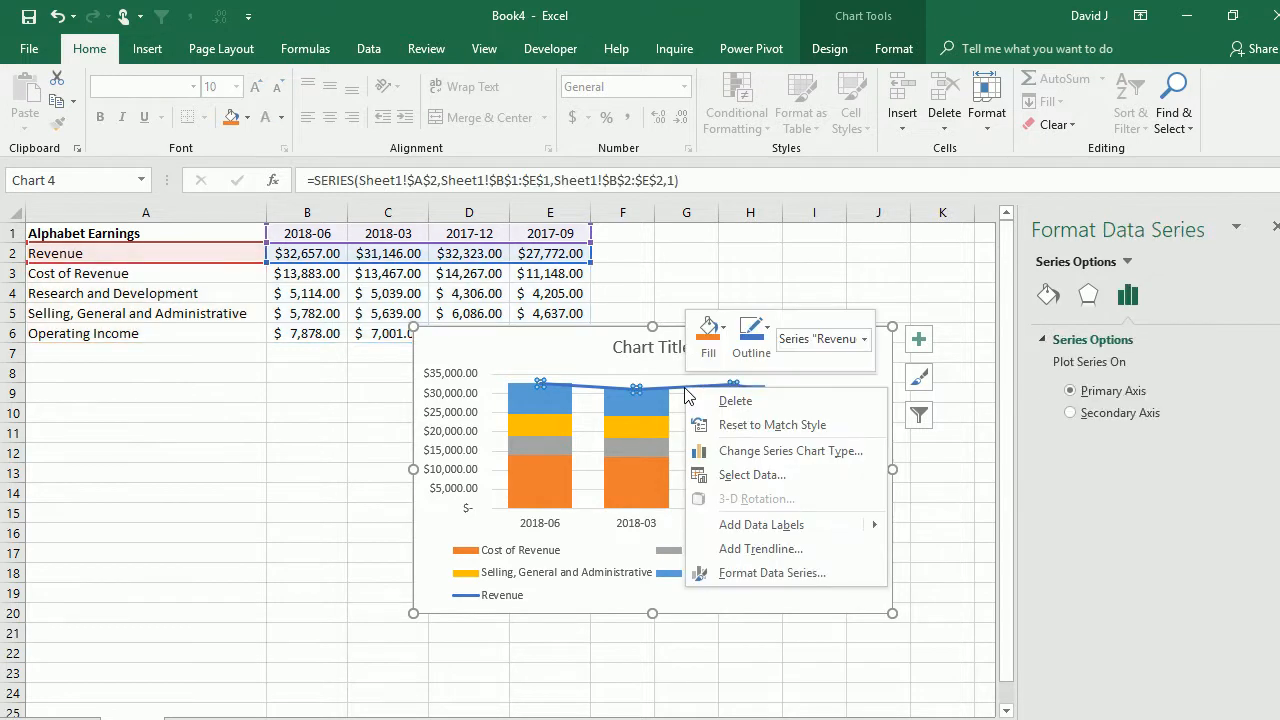
left_click(745, 530)
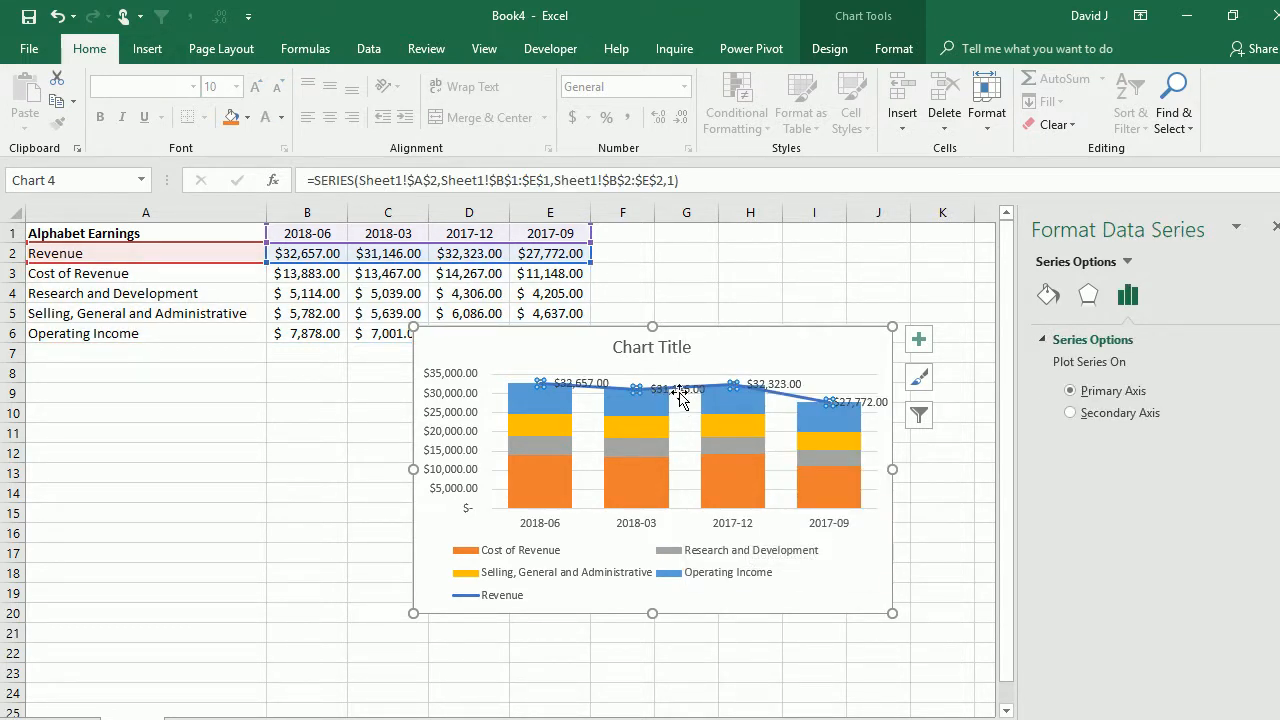
left_click(679, 392)
right_click(679, 392)
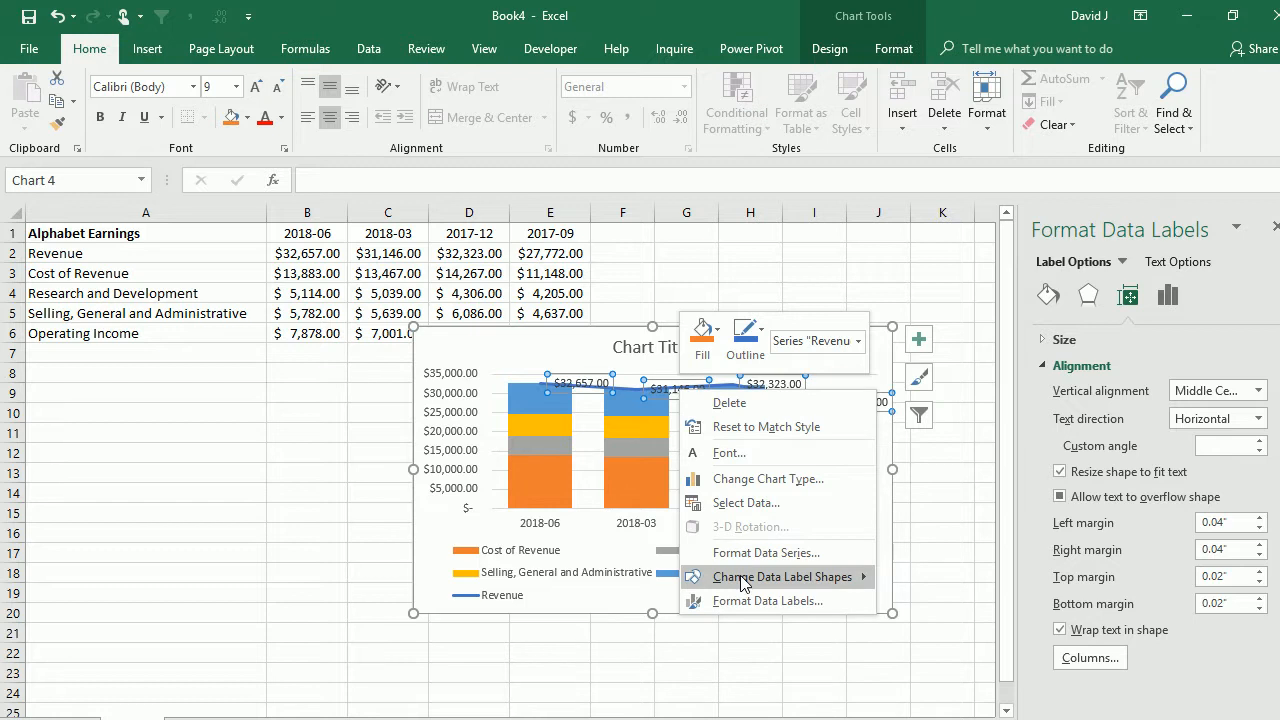
left_click(760, 603)
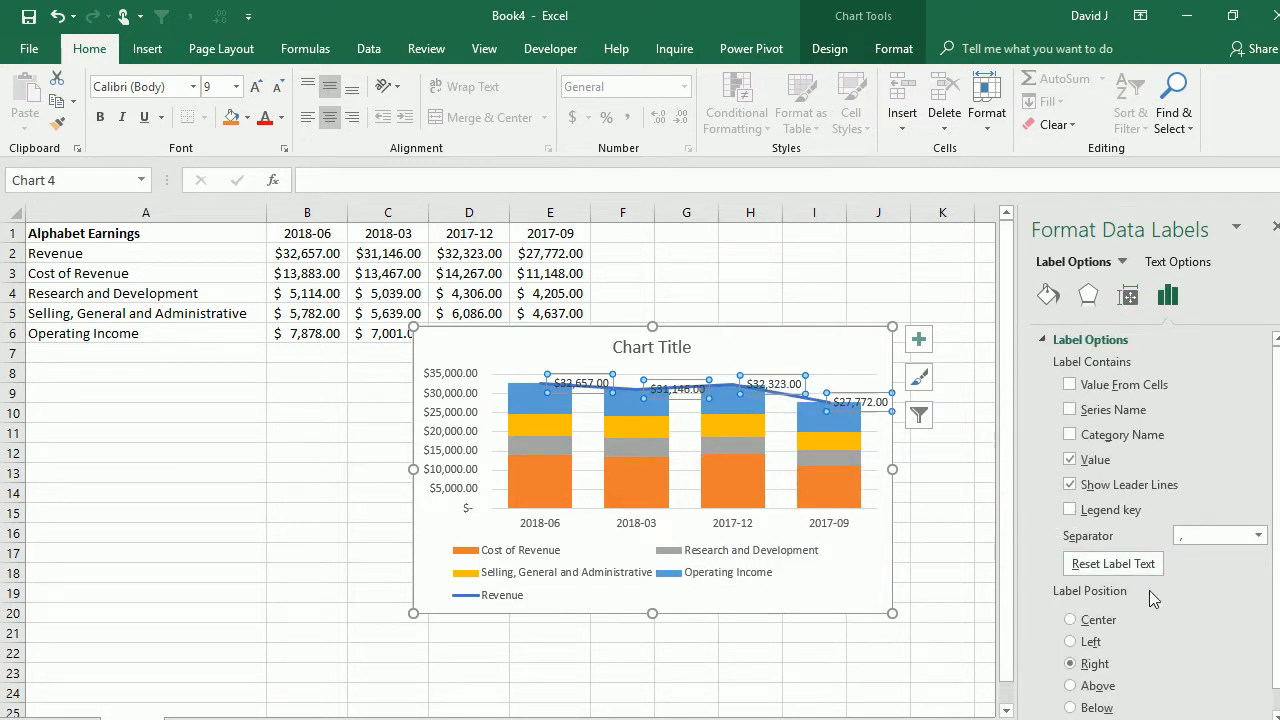
left_click(1098, 686)
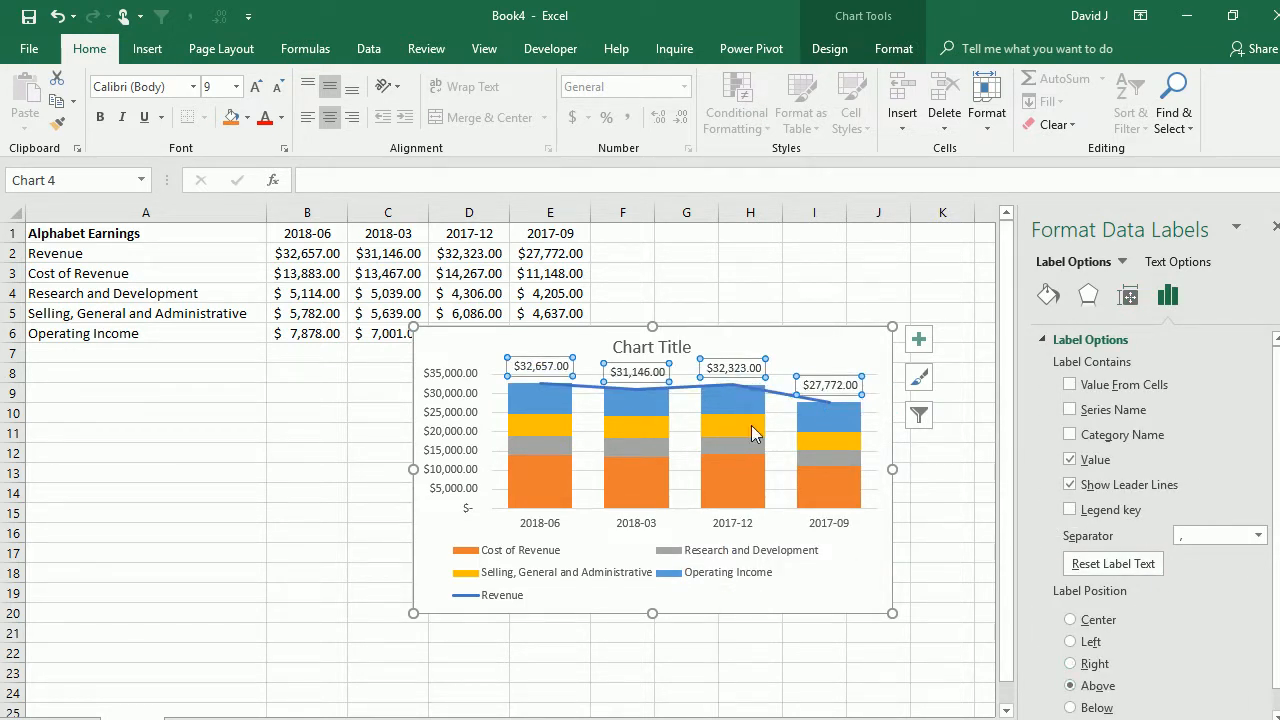
left_click(780, 393)
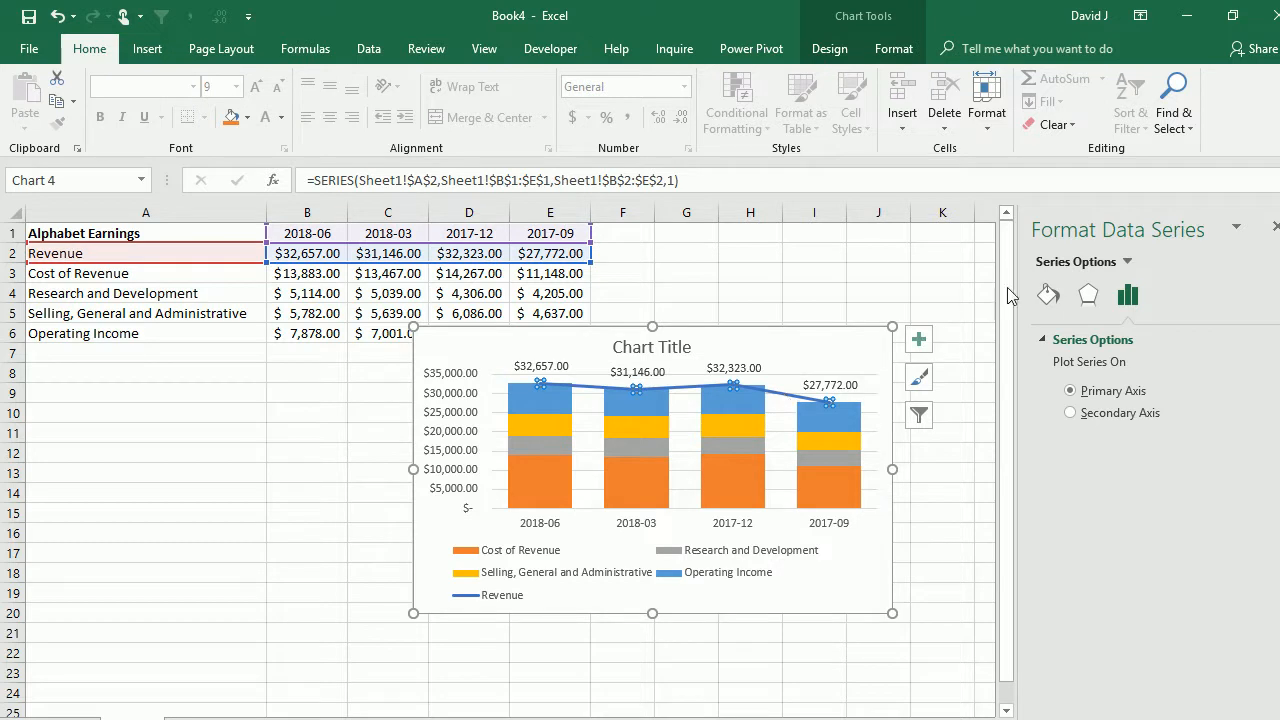
left_click(1048, 295)
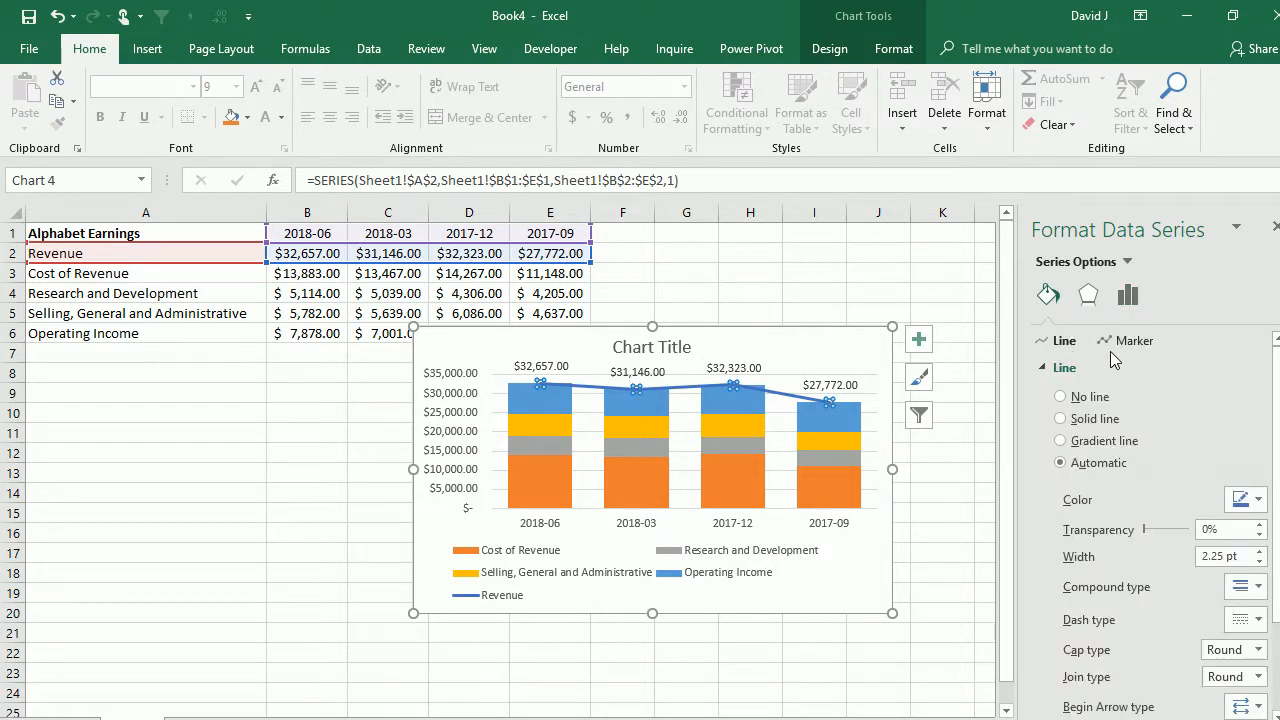
left_click(1122, 342)
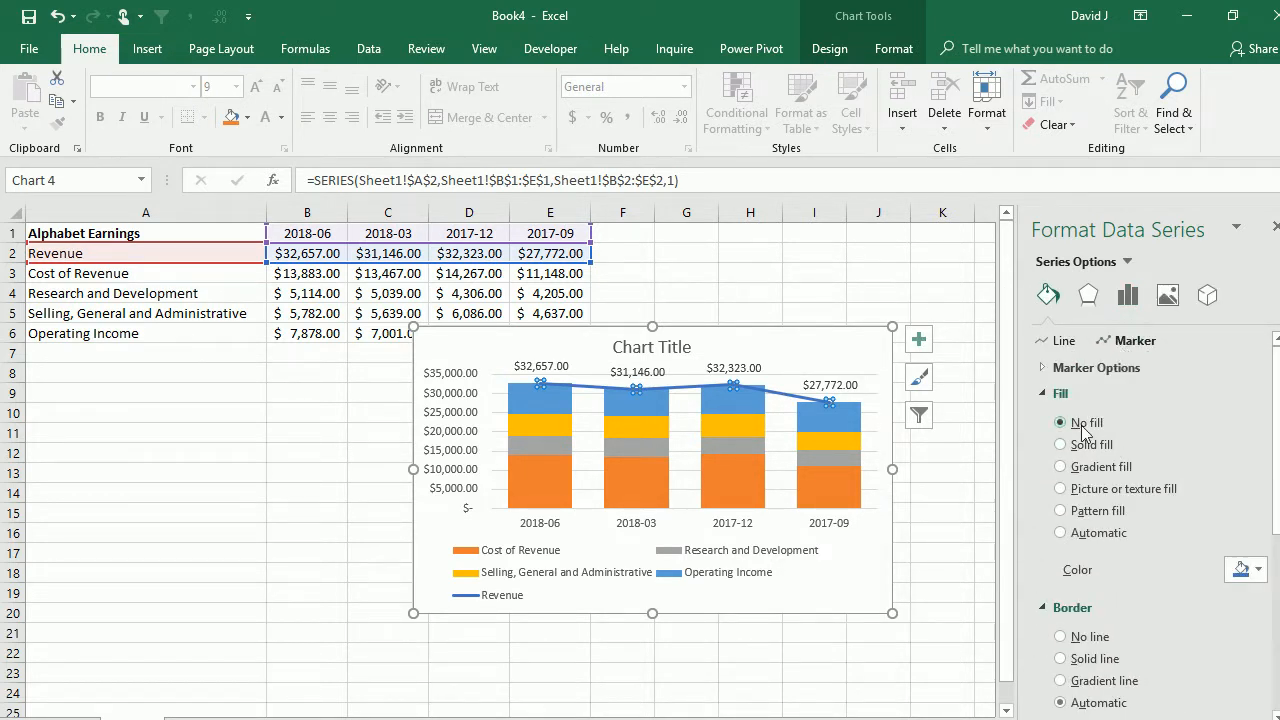
left_click(1053, 366)
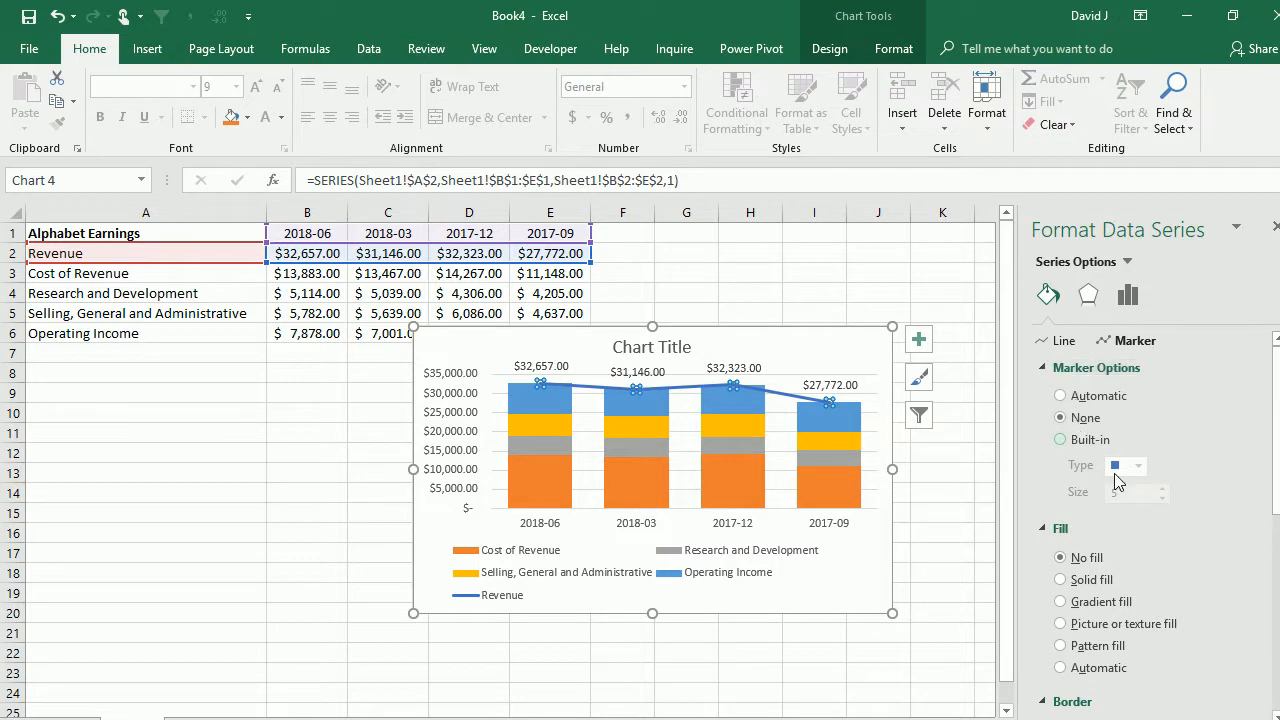
left_click(832, 400)
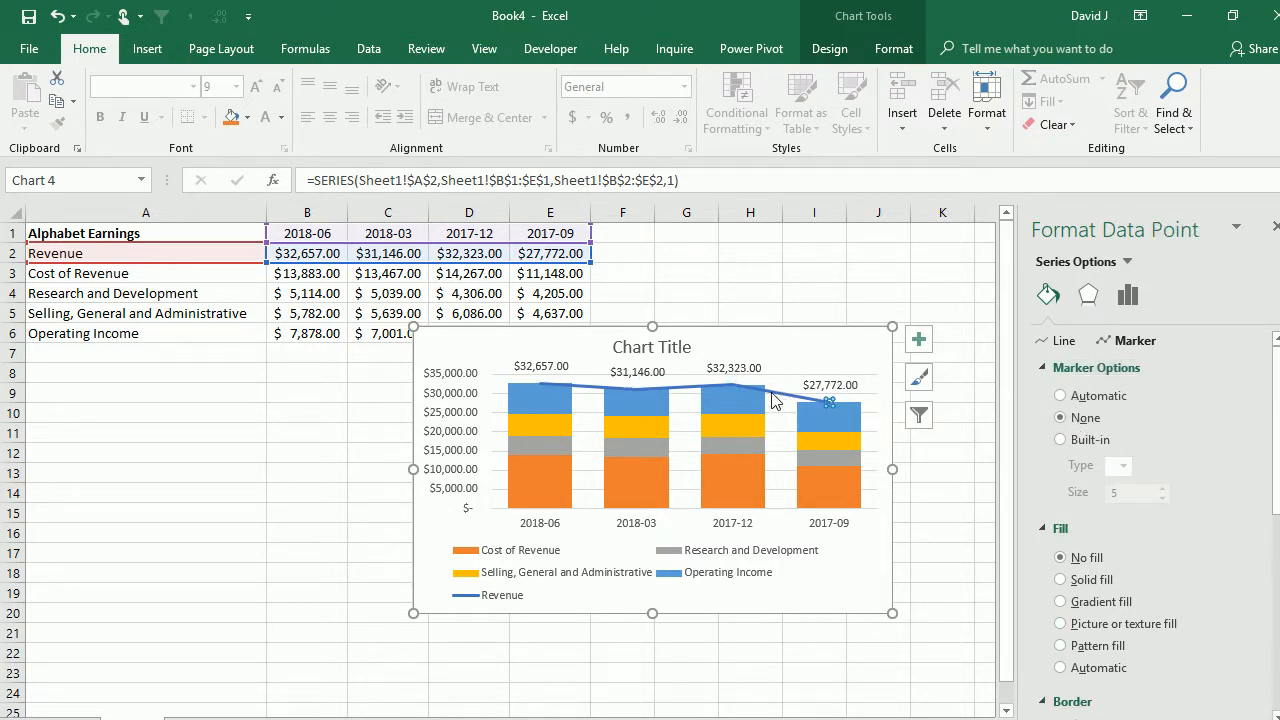
left_click(802, 294)
- Hide the Revenue line by setting the series to No line, and deselect the chart
left_click(778, 400)
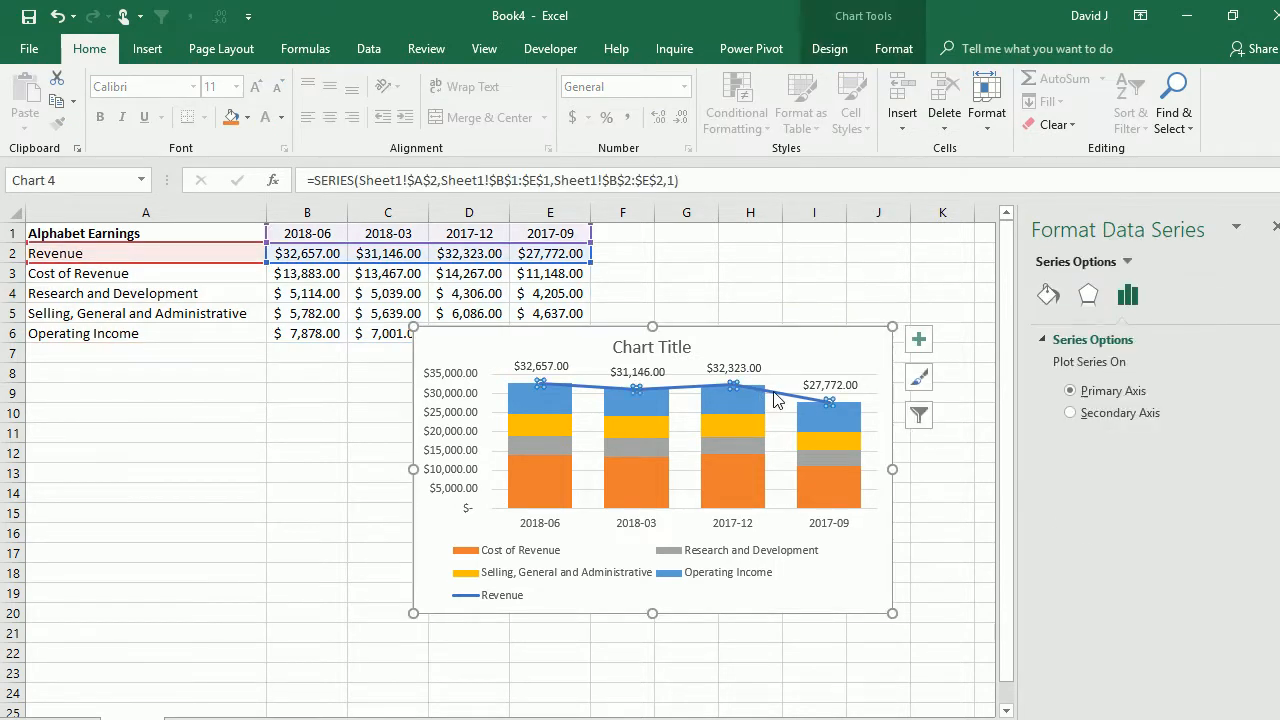
left_click(1048, 294)
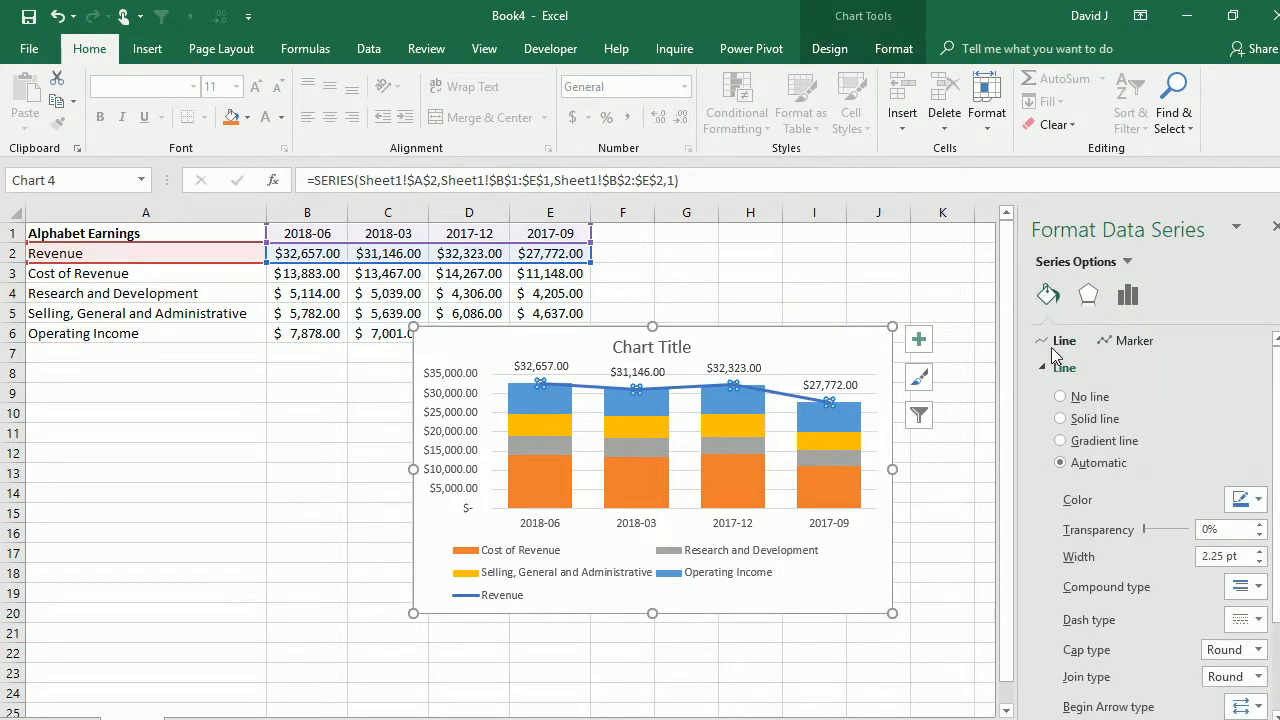
left_click(1060, 397)
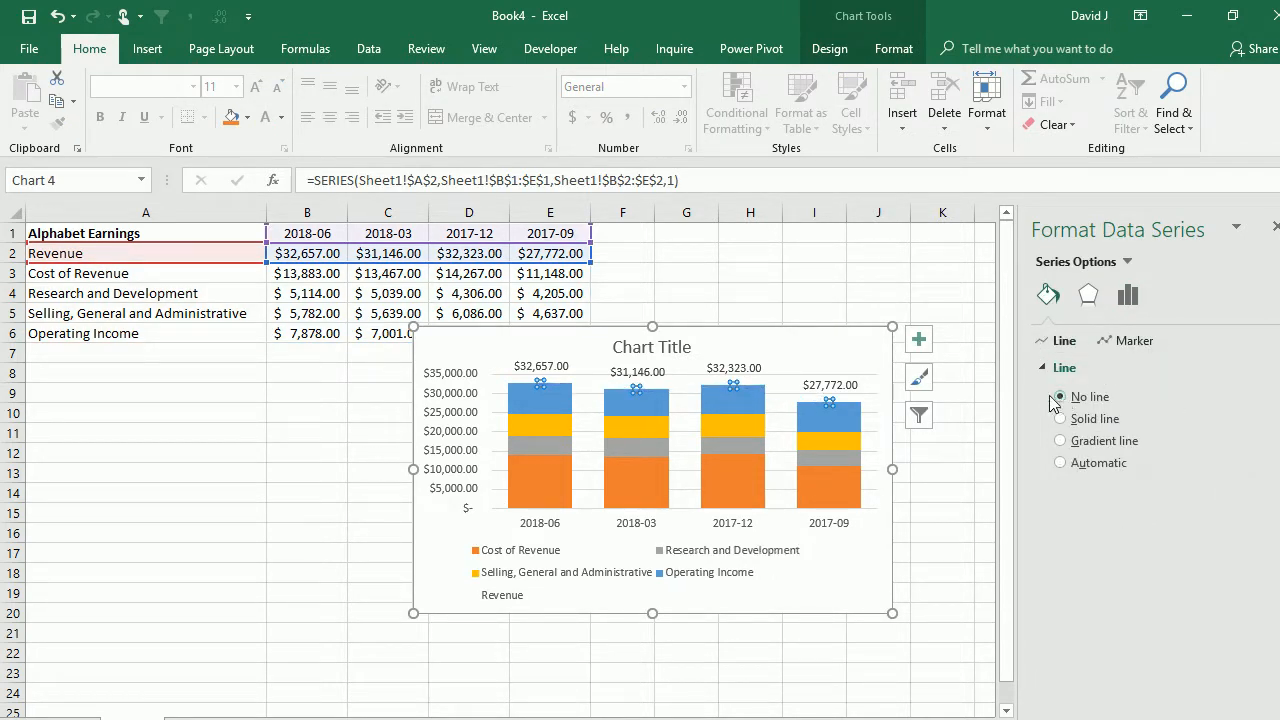
left_click(802, 318)
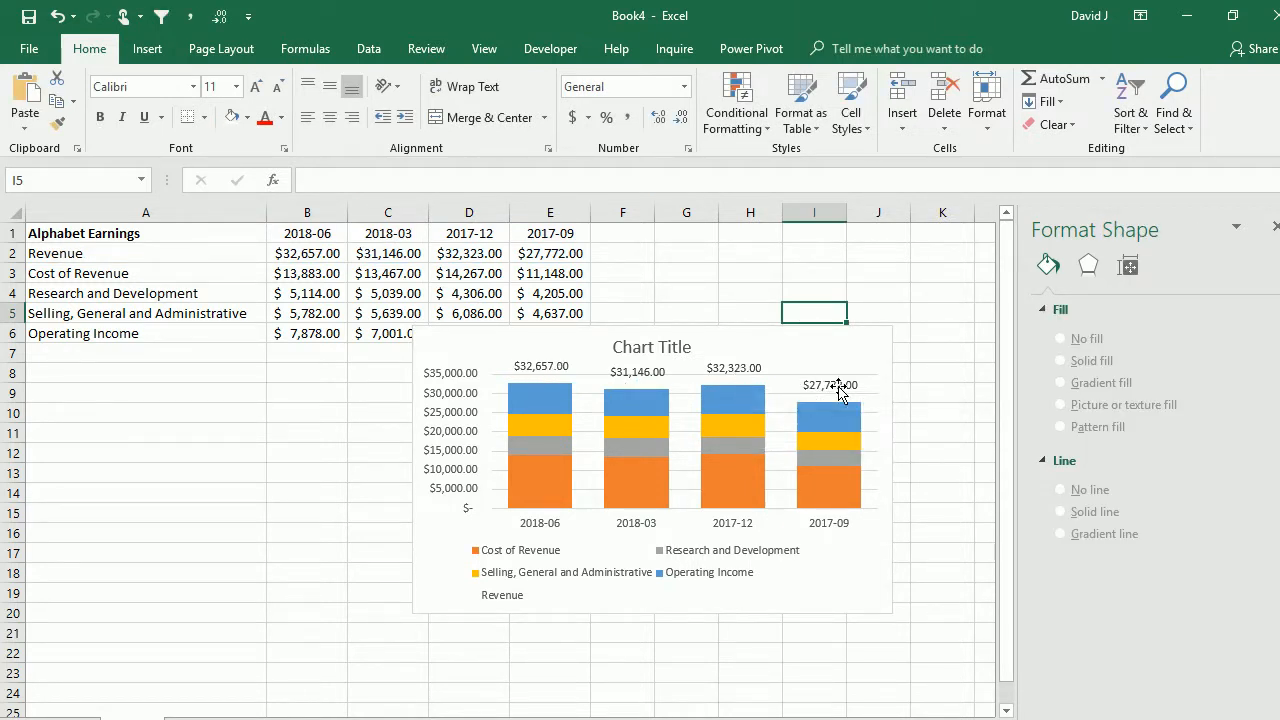
- Recolour the chart with a monochromatic blue palette and enlarge it to cover about columns A to K, rows 3 to 22
left_click(639, 500)
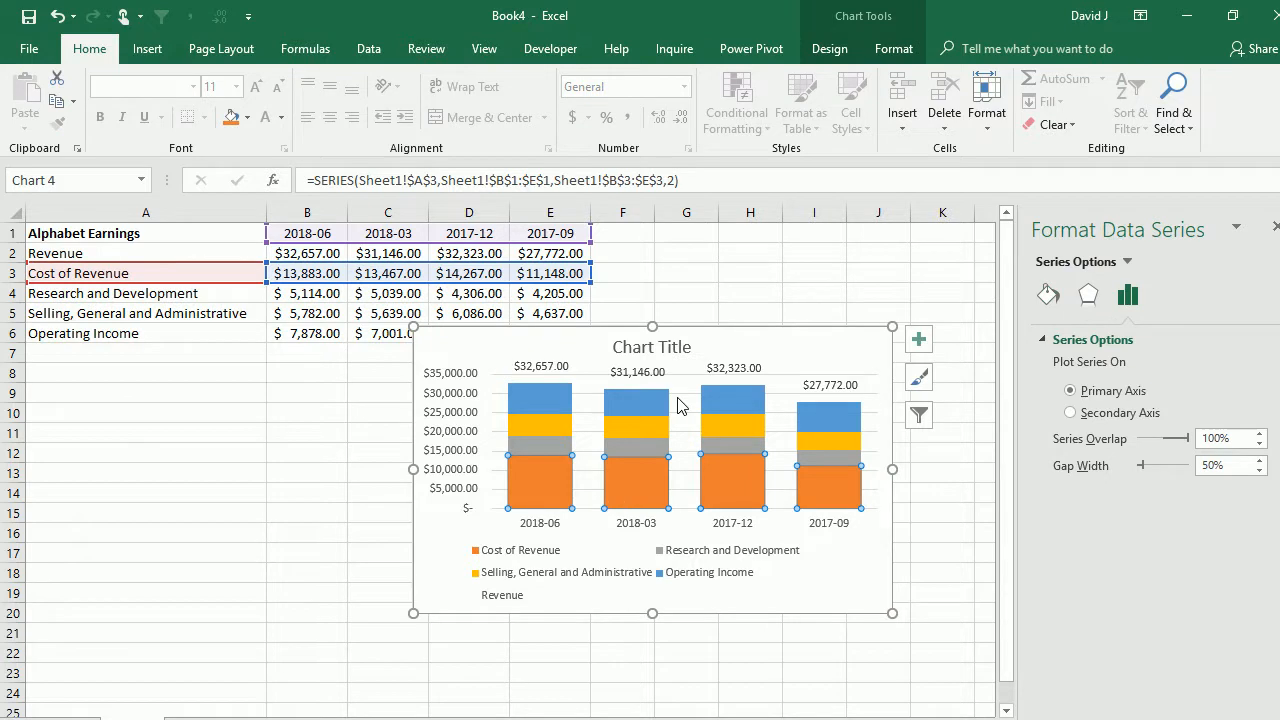
left_click(829, 49)
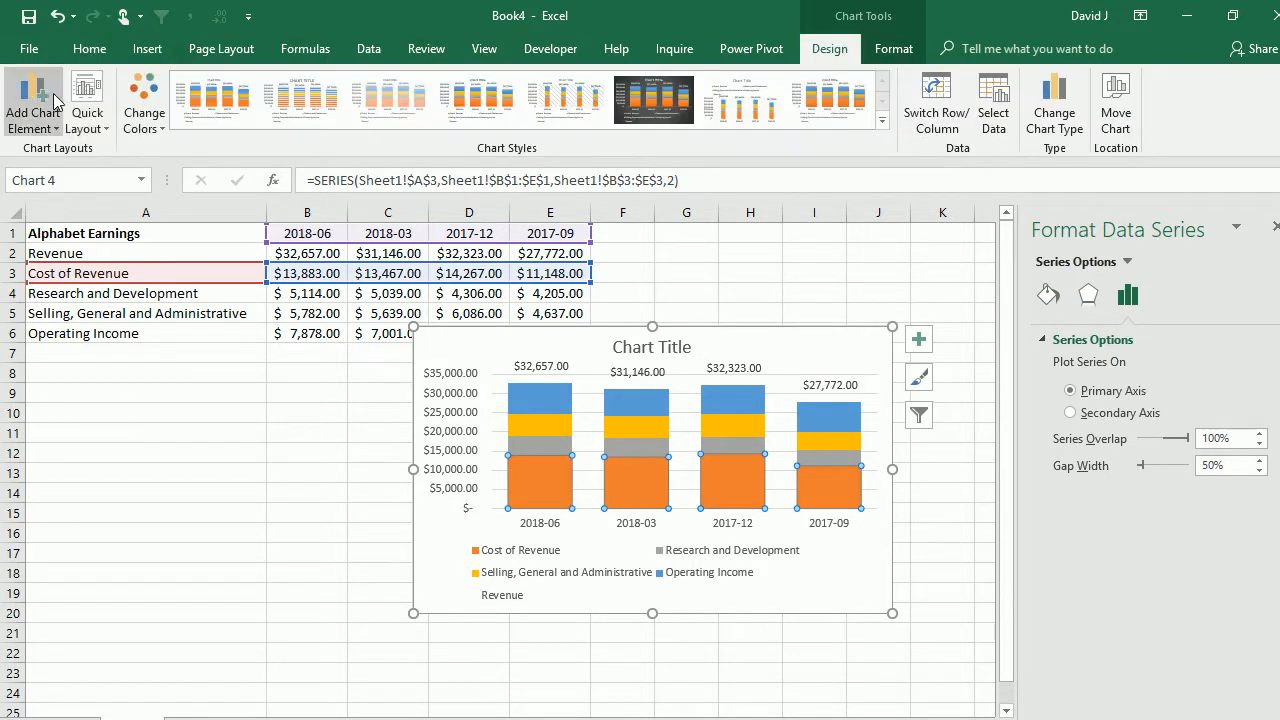
left_click(143, 98)
left_click(184, 323)
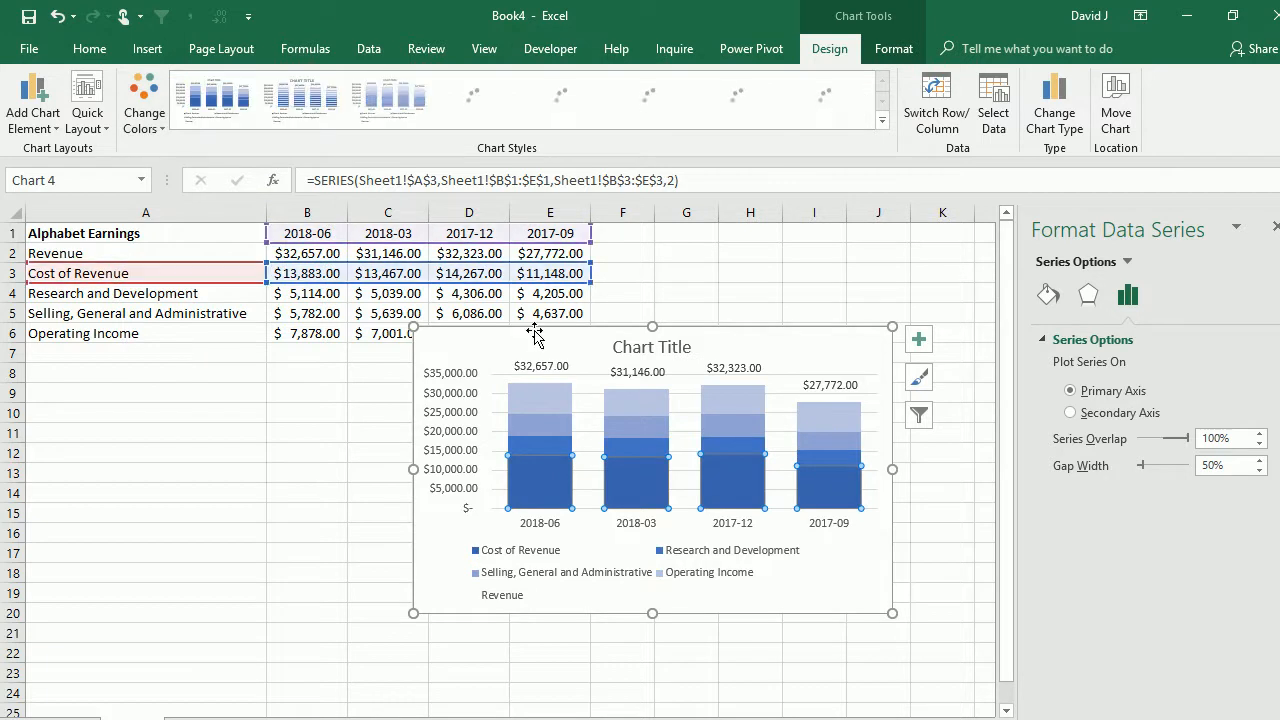
left_click_drag(794, 547, 579, 488)
left_click_drag(677, 554, 929, 659)
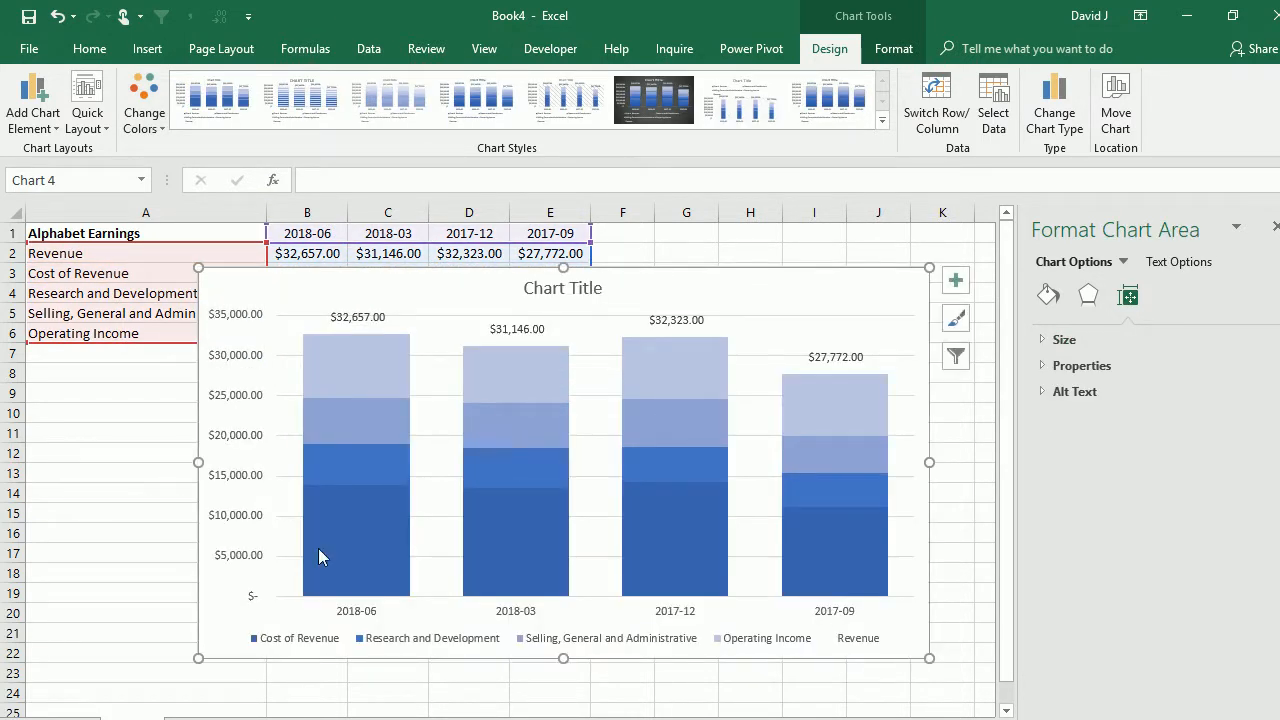
- Decrease the font size of the Revenue total labels above the columns by one step, and deselect the chart
left_click(493, 333)
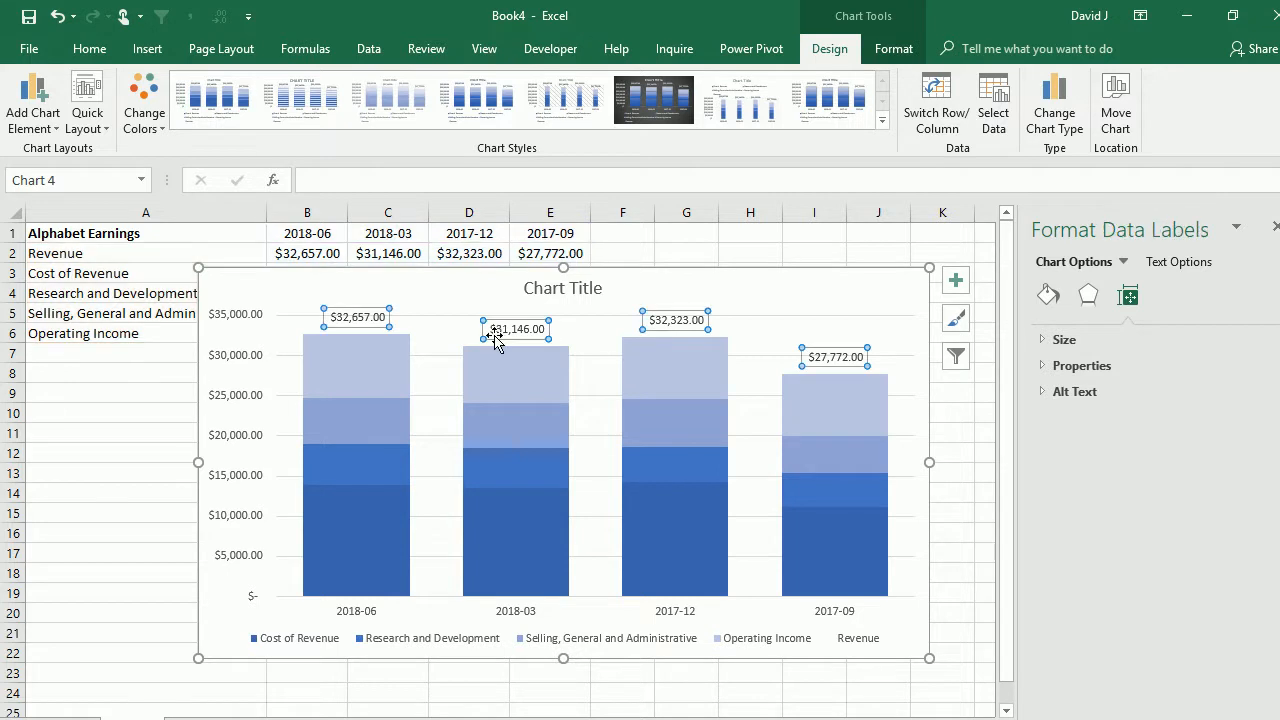
left_click(89, 48)
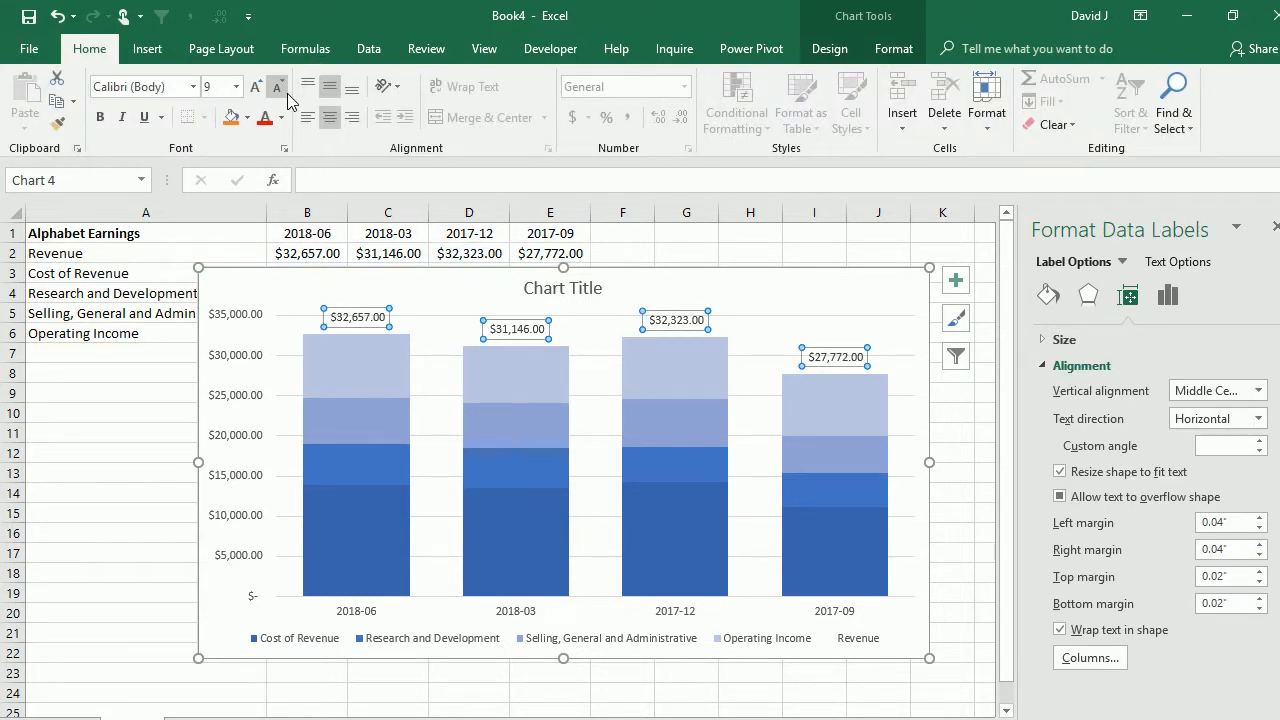
left_click(287, 93)
left_click(138, 527)
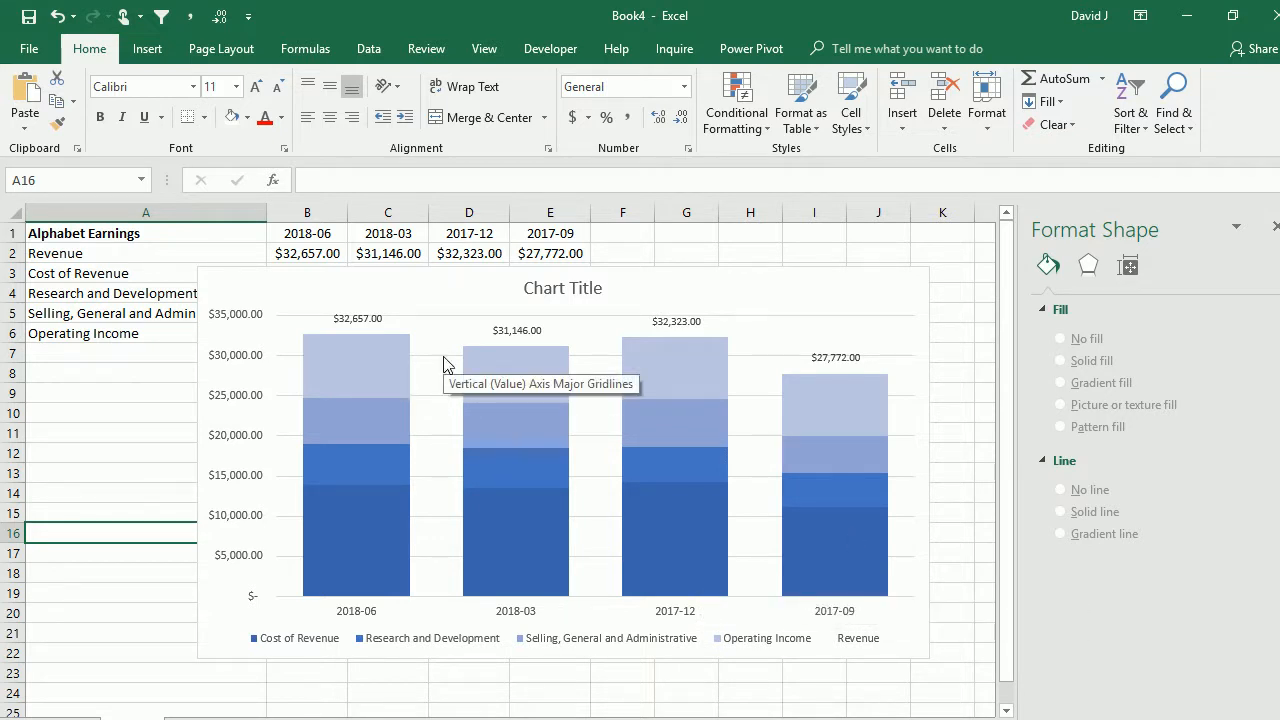
- Delete the chart's vertical value axis and stretch the chart slightly taller by its upper edge
left_click(241, 357)
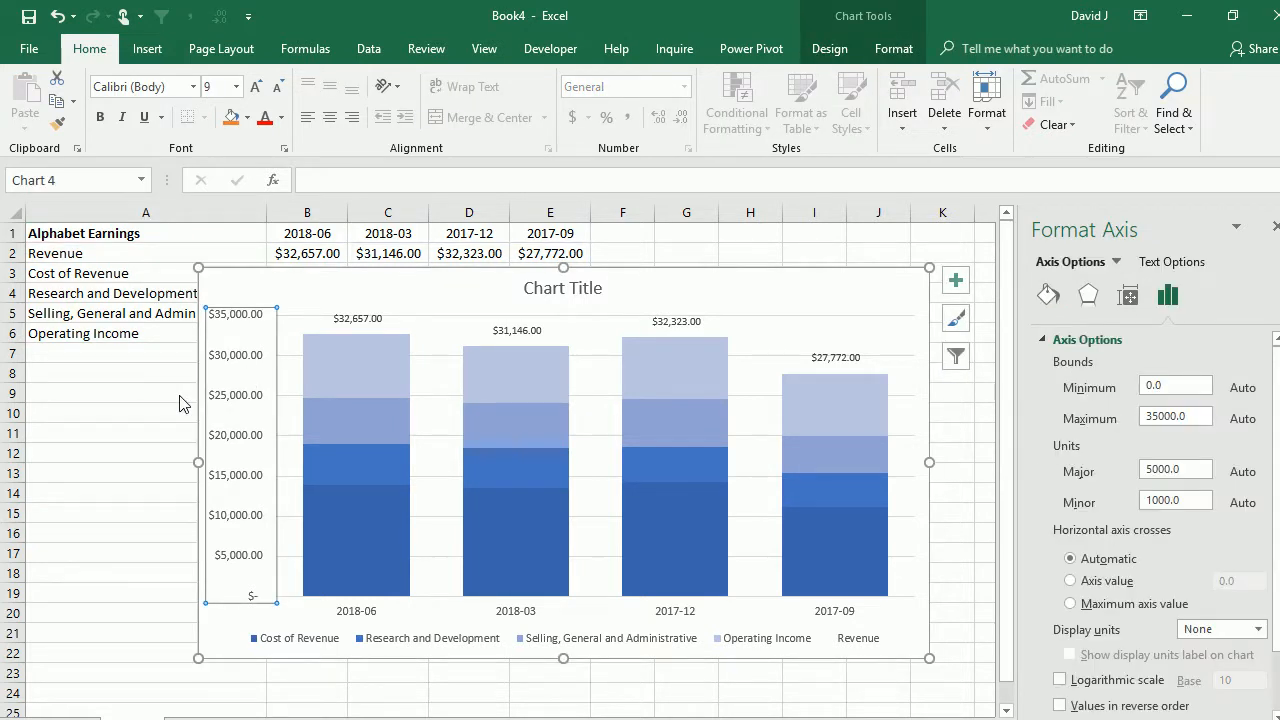
key("Delete")
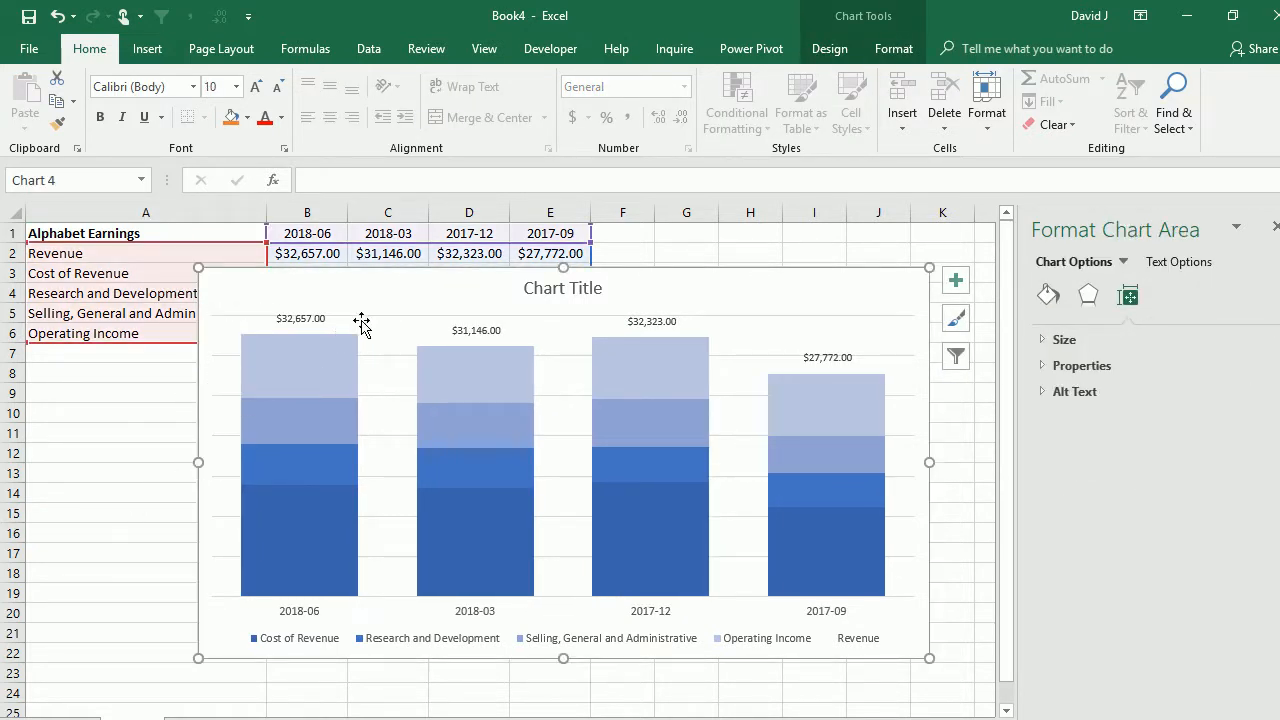
left_click_drag(563, 268, 563, 255)
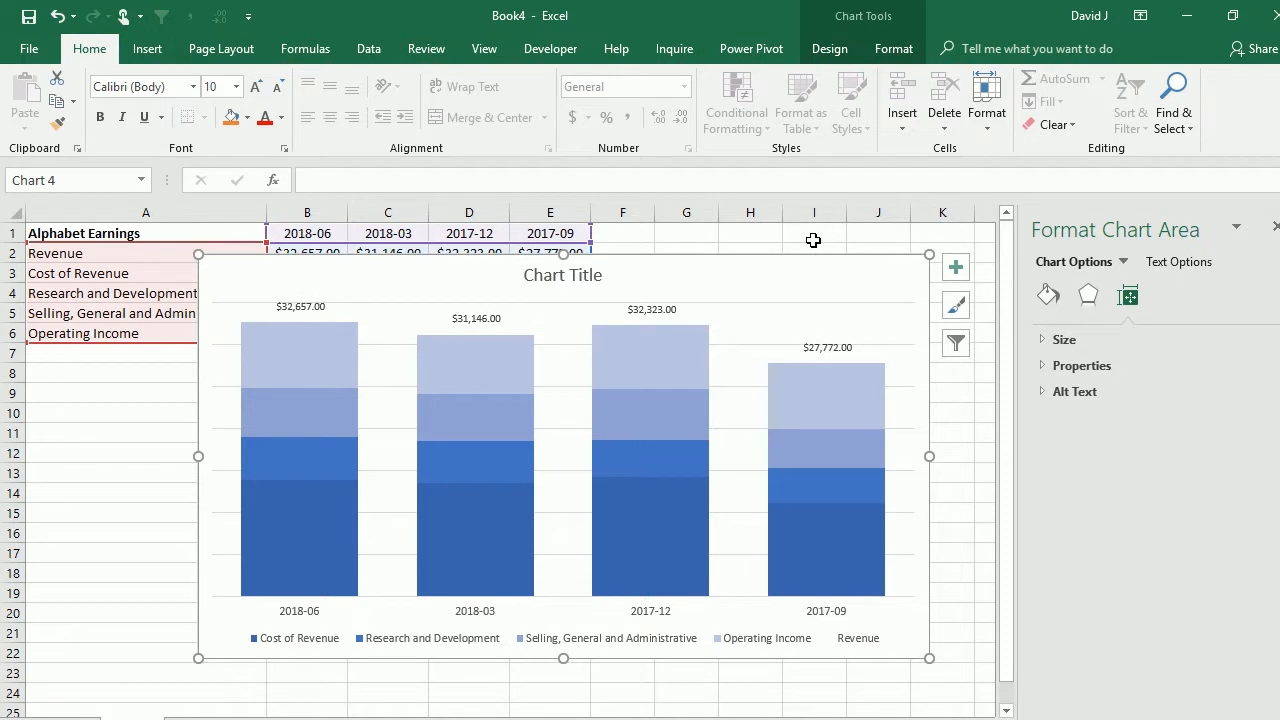
left_click(948, 450)
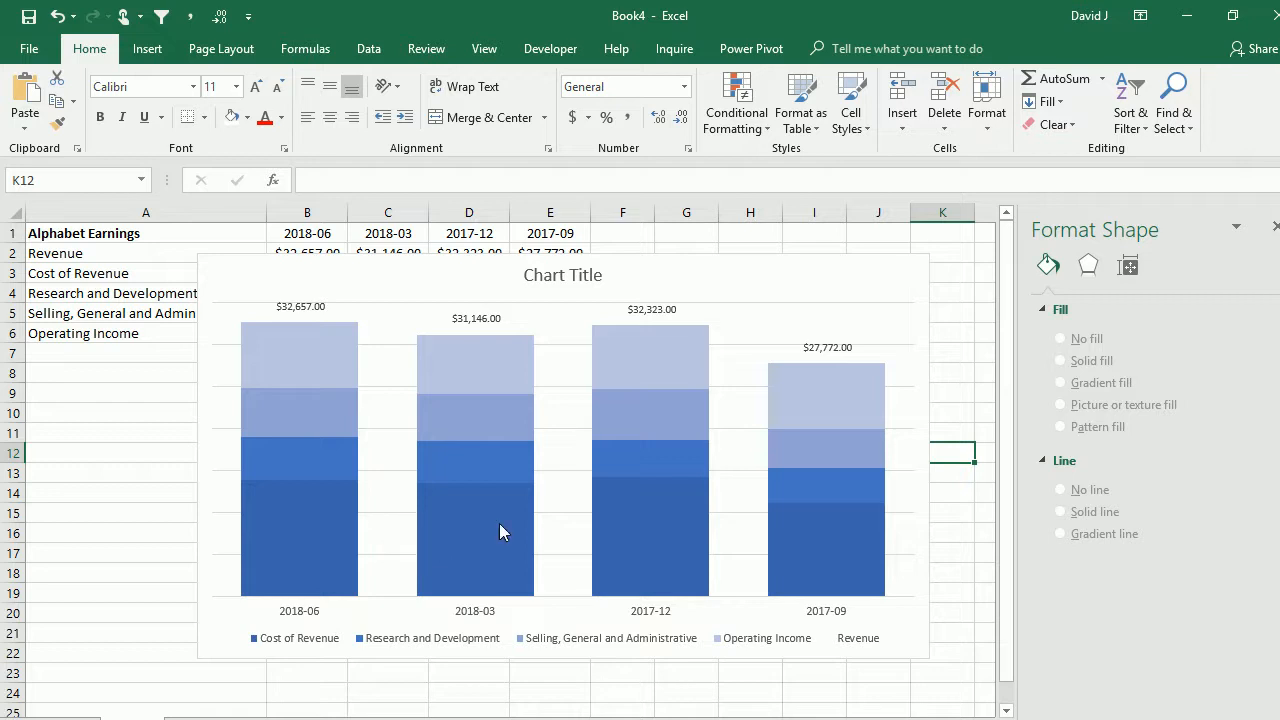
- Examine the series names and values of the stacked segments and the Revenue total labels for each quarter
mouse_move(500, 530)
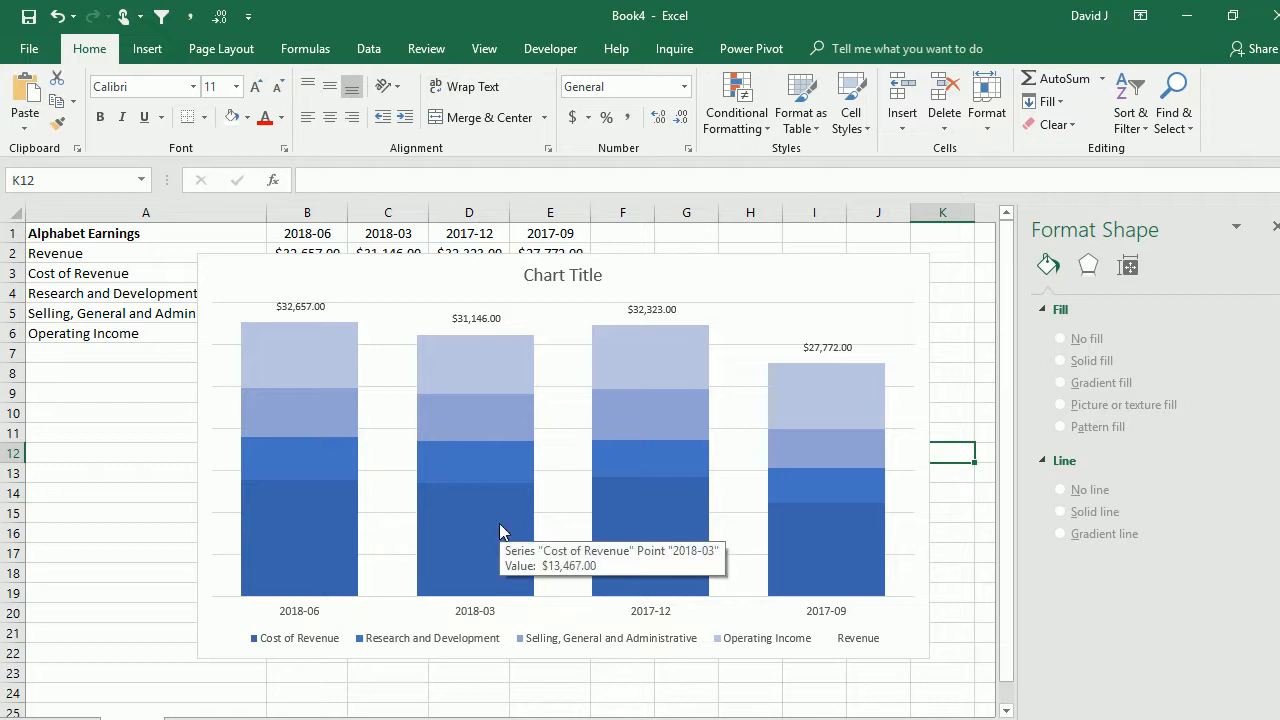
mouse_move(501, 466)
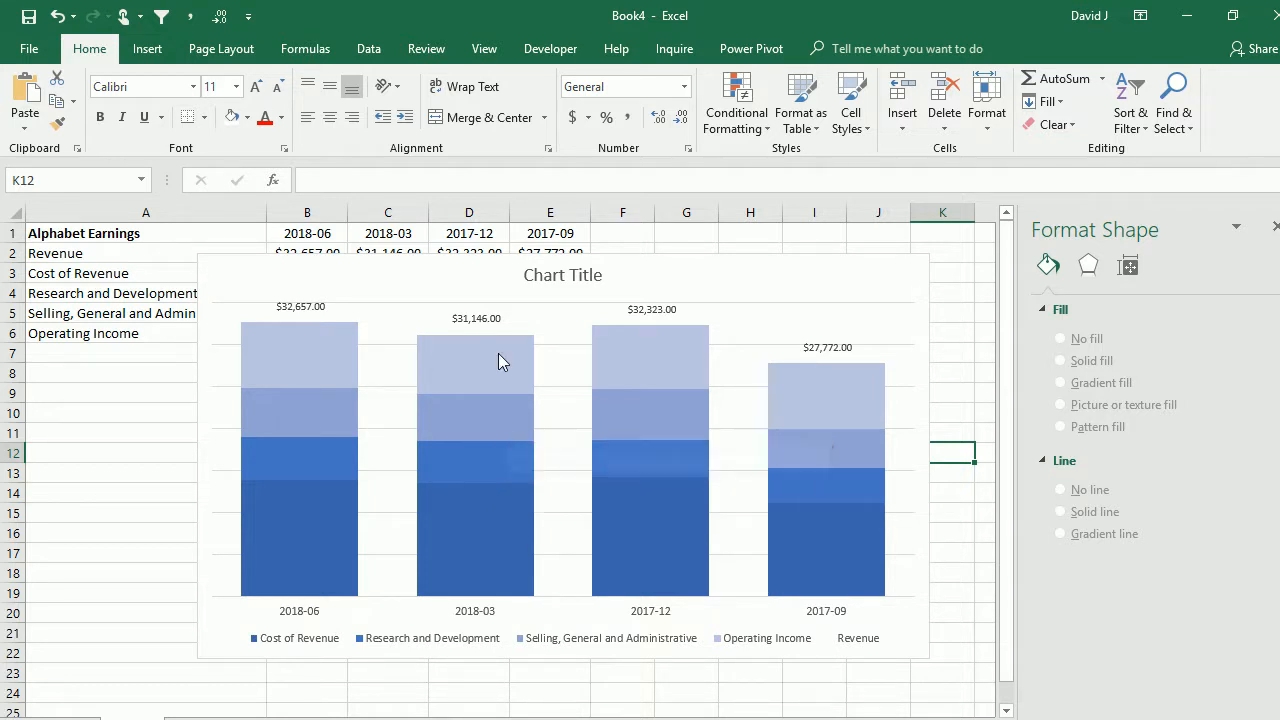
mouse_move(500, 361)
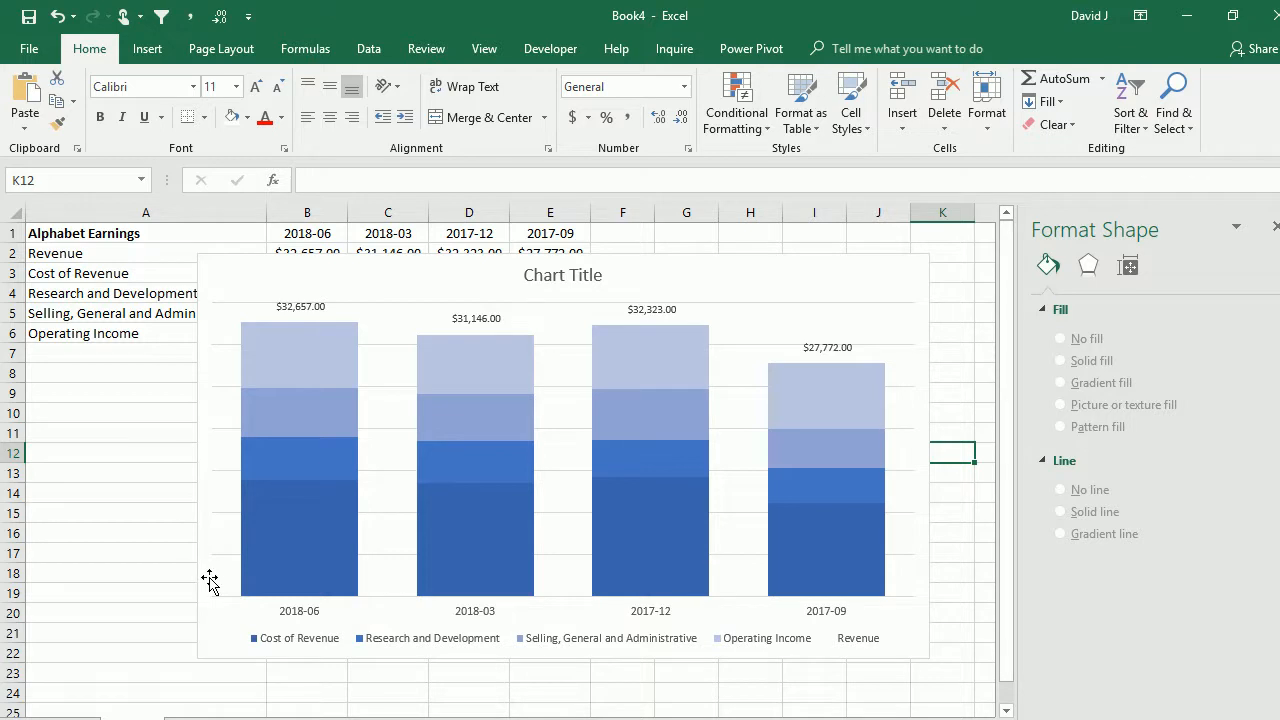
mouse_move(332, 498)
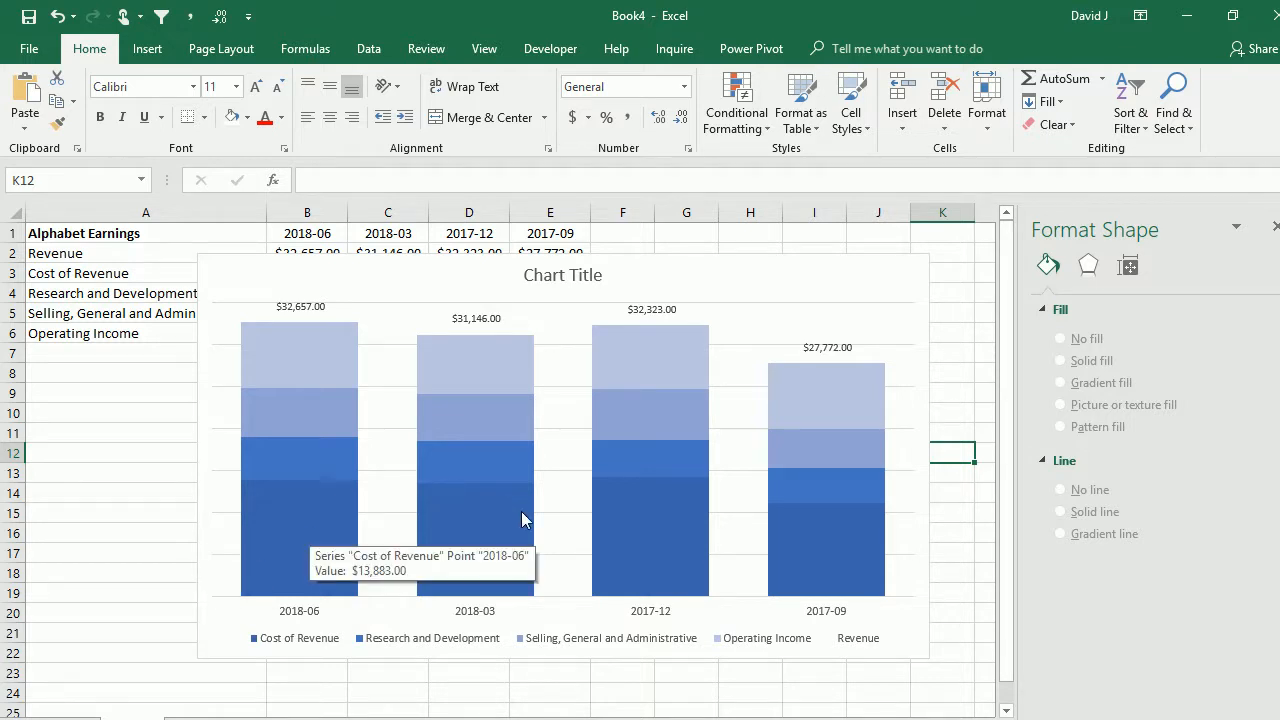
mouse_move(819, 532)
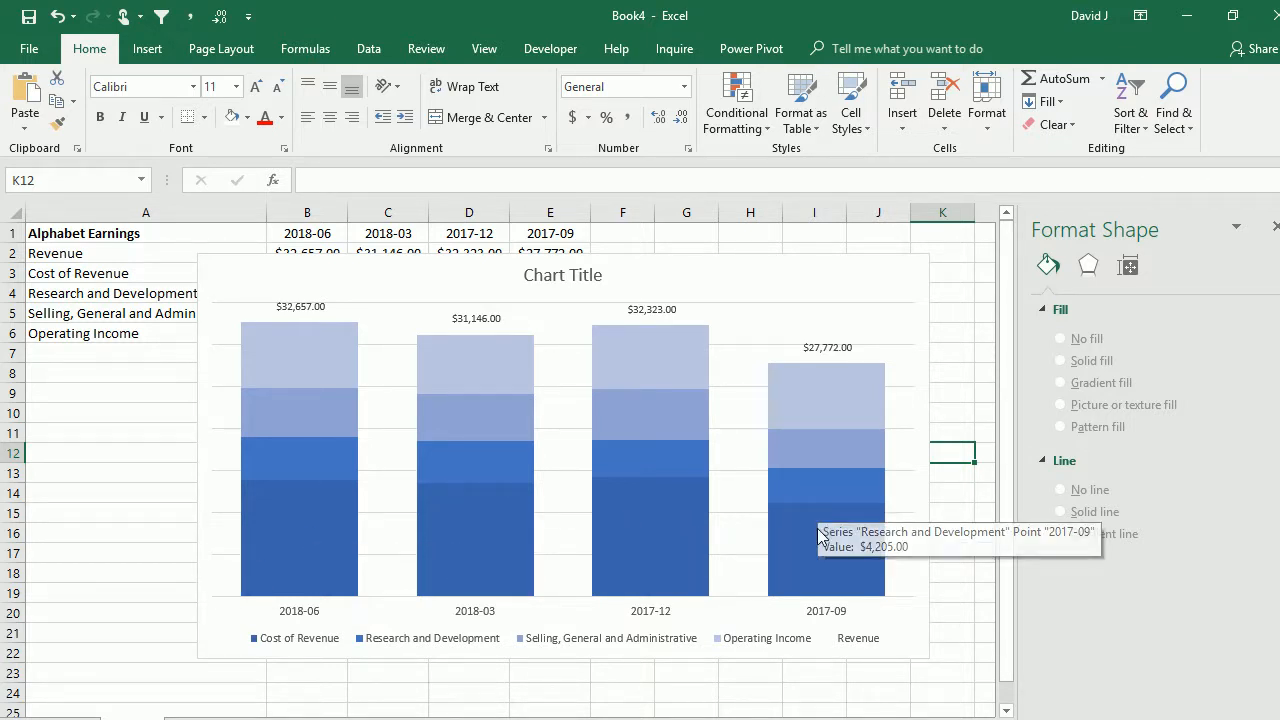
mouse_move(638, 531)
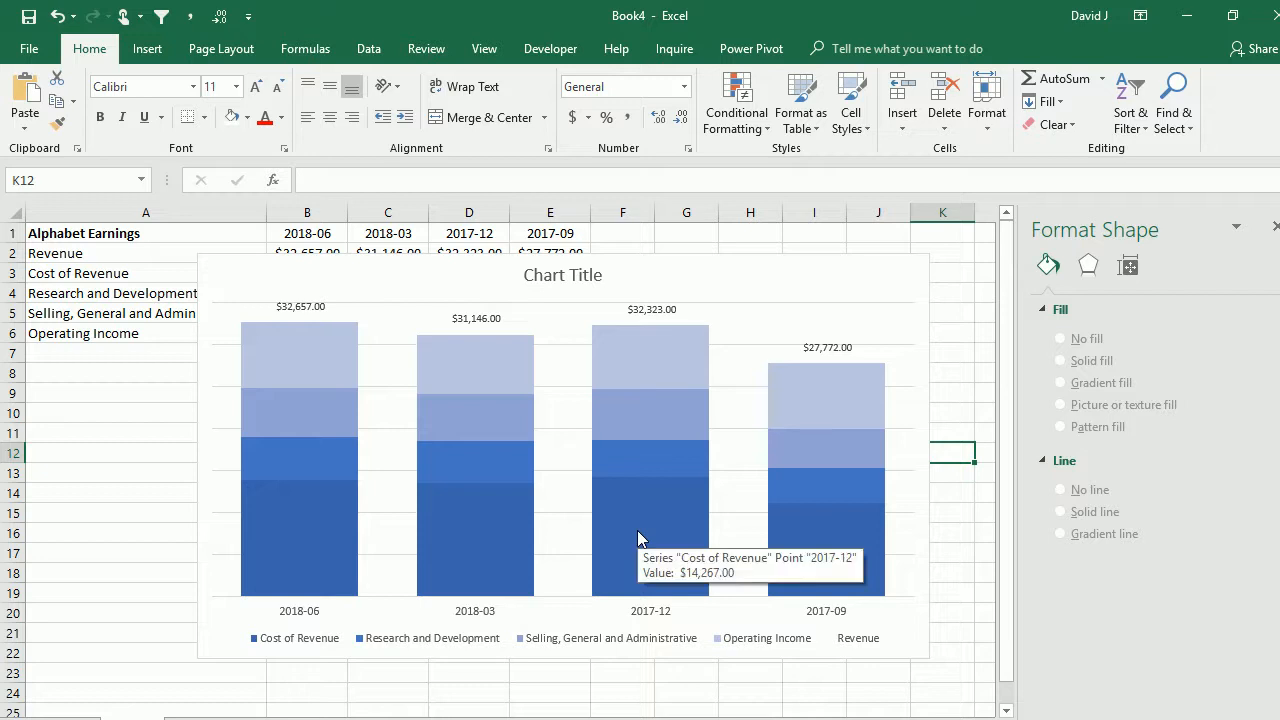
mouse_move(858, 538)
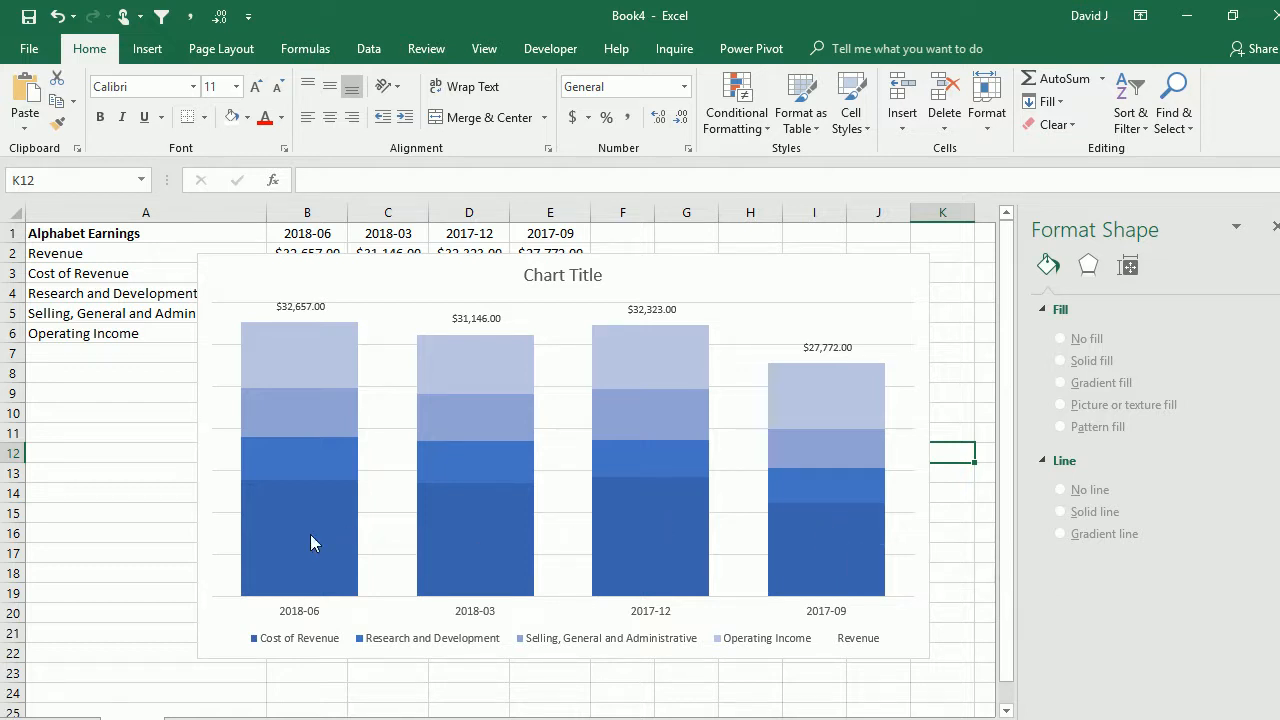
mouse_move(645, 513)
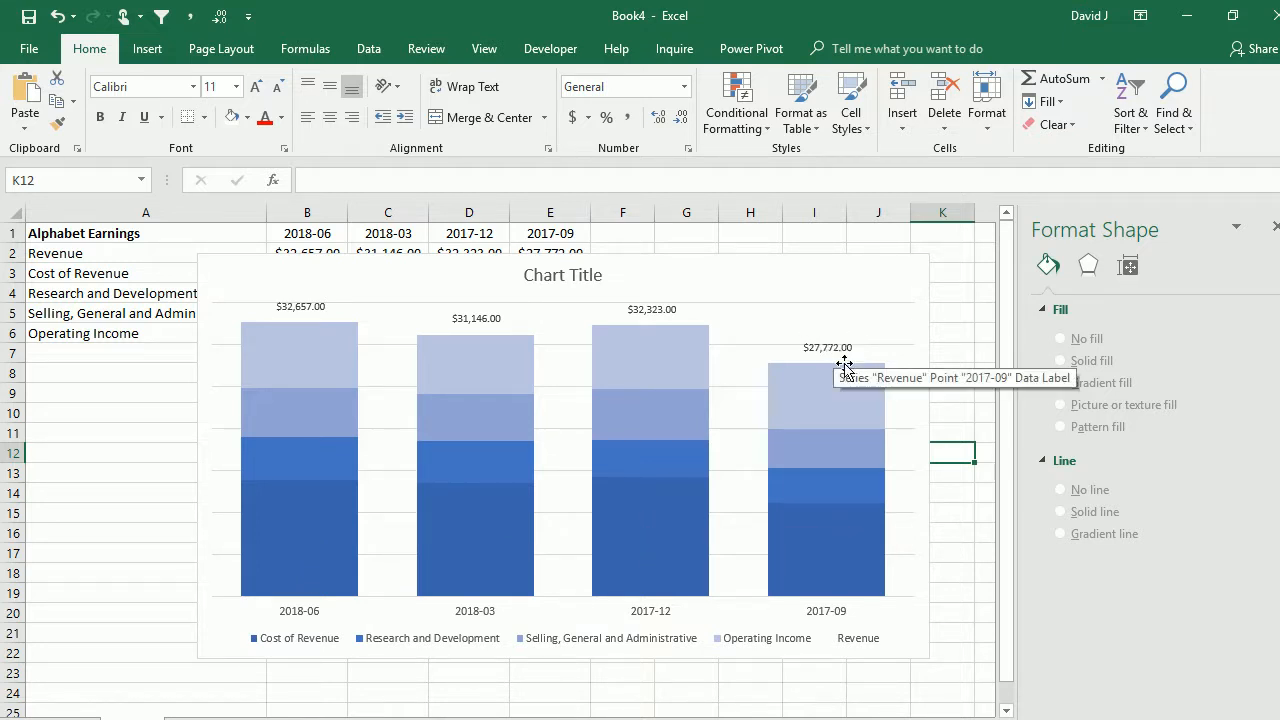
mouse_move(821, 470)
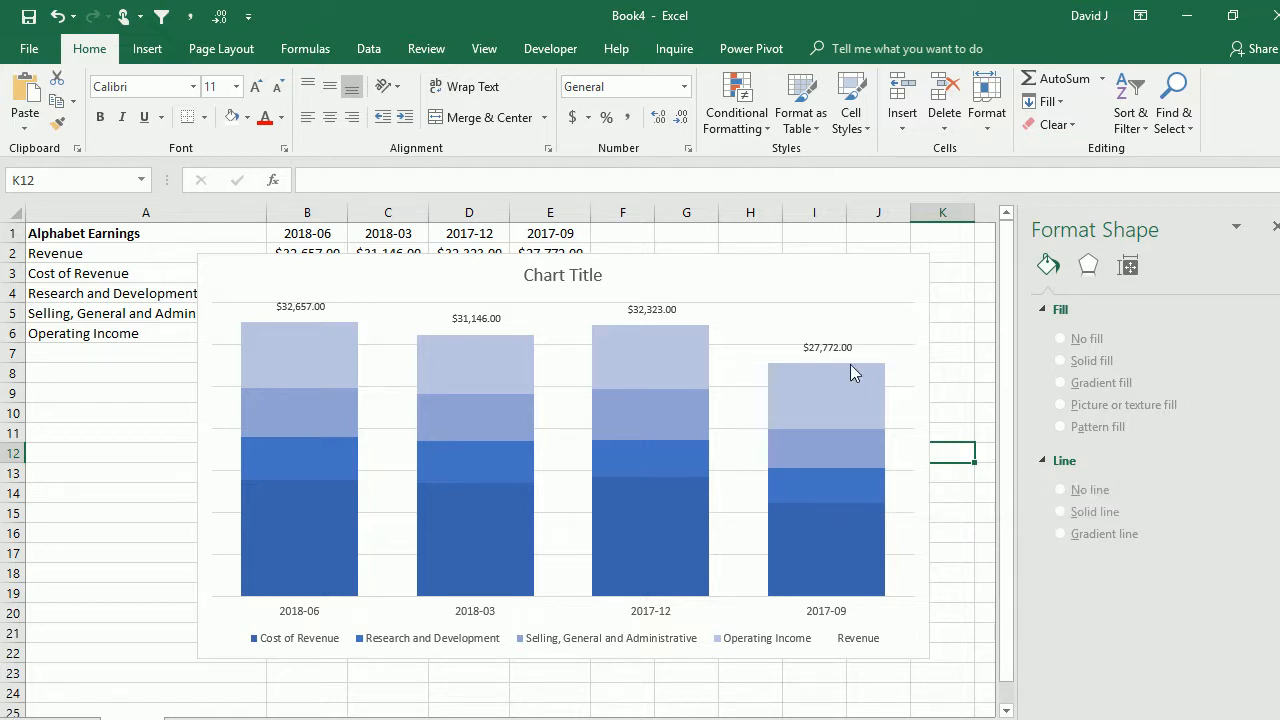
mouse_move(836, 364)
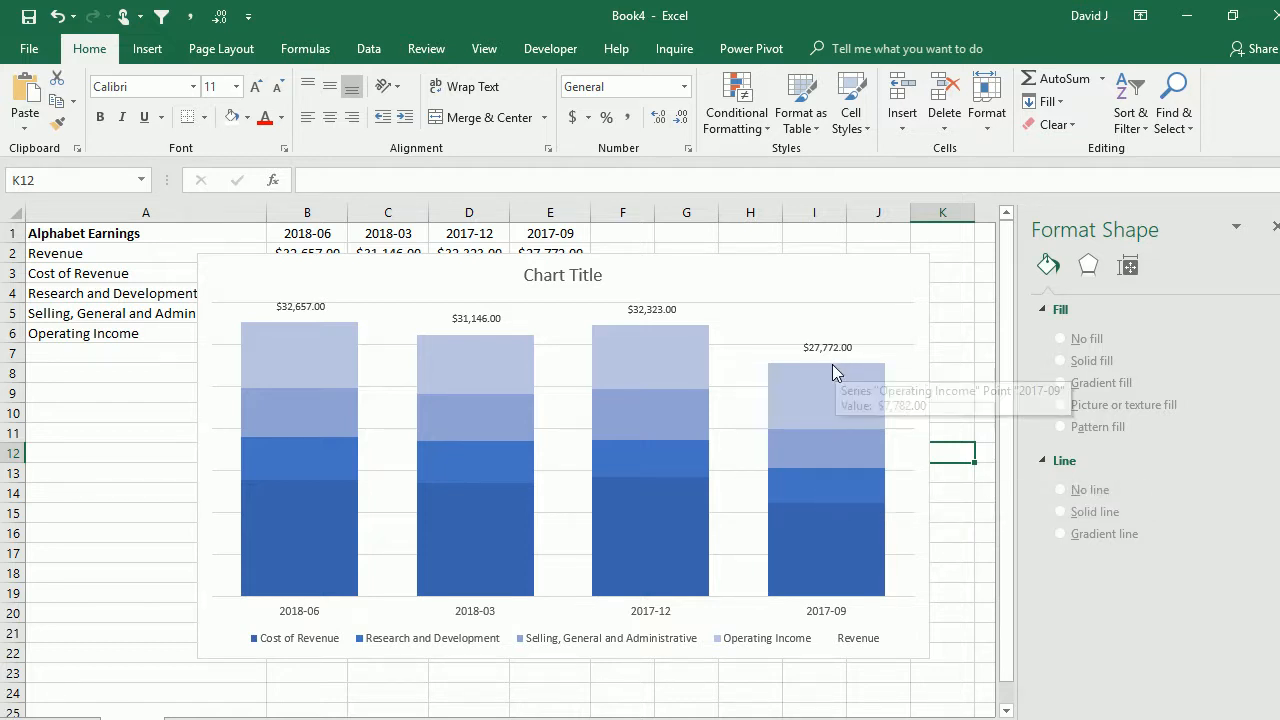
mouse_move(876, 367)
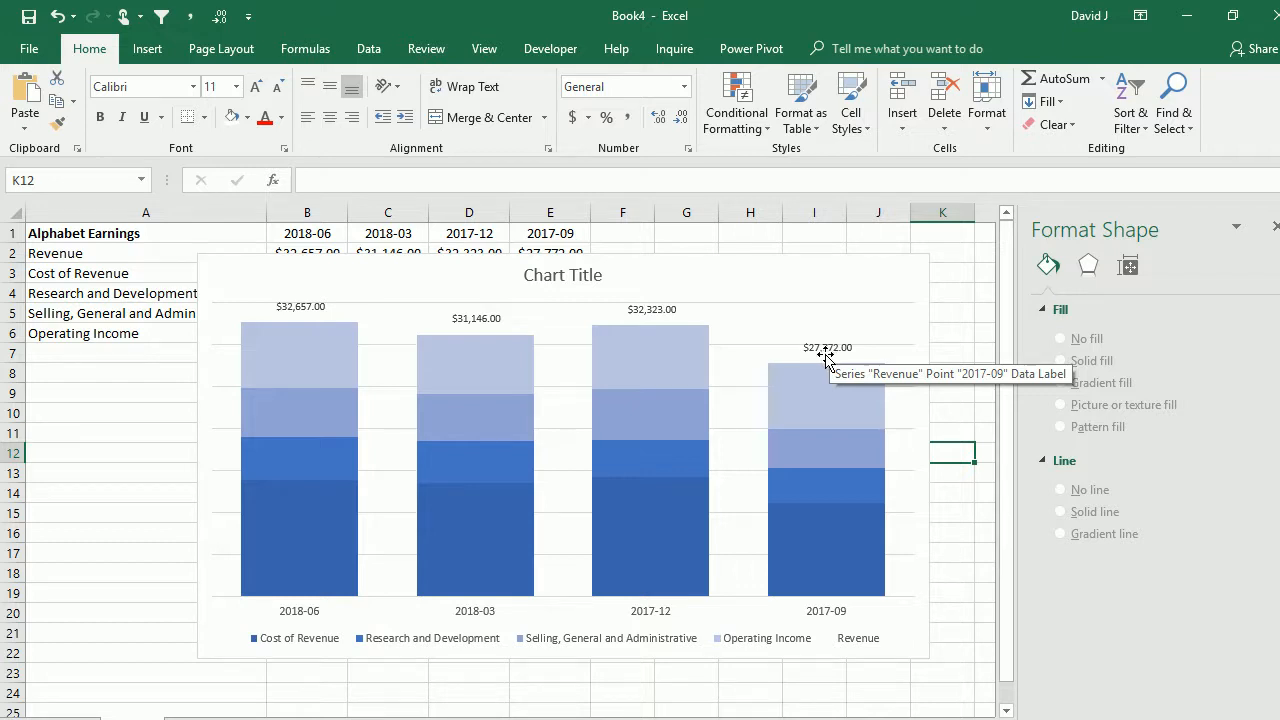
- Add data labels to the Operating Income, Selling, General and Administrative, Research and Development, and Cost of Revenue columns
right_click(677, 363)
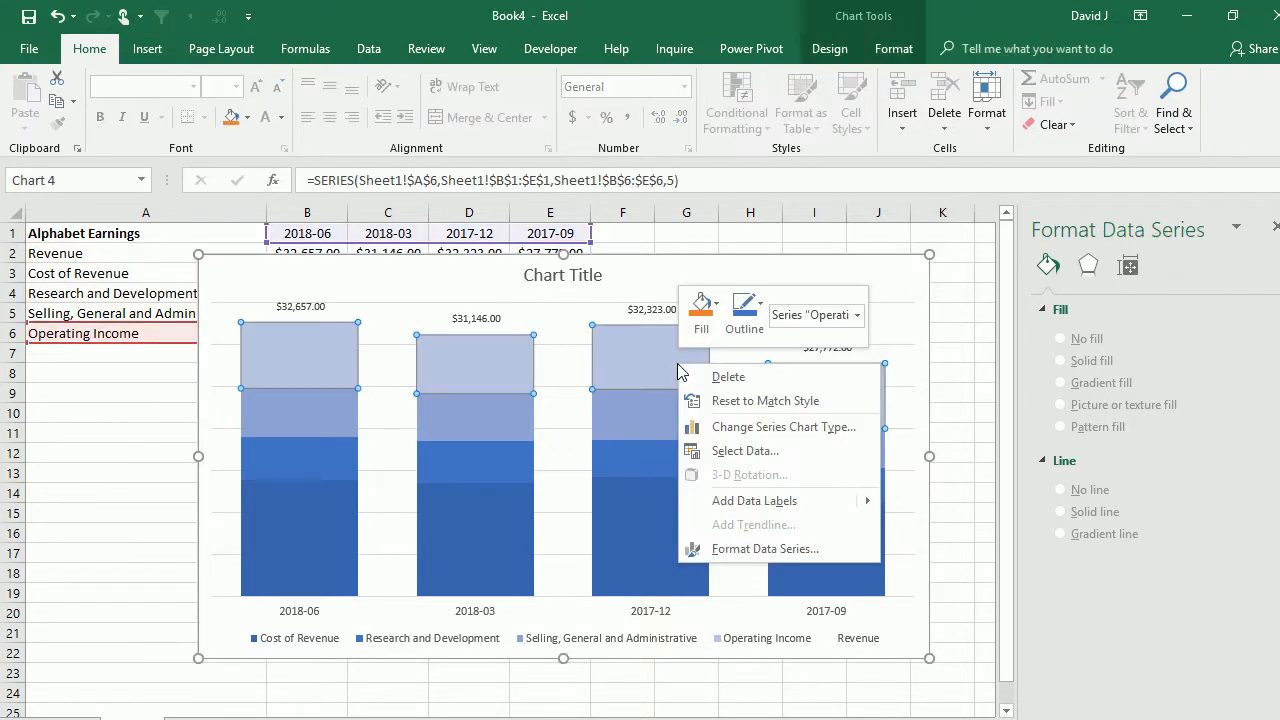
left_click(750, 501)
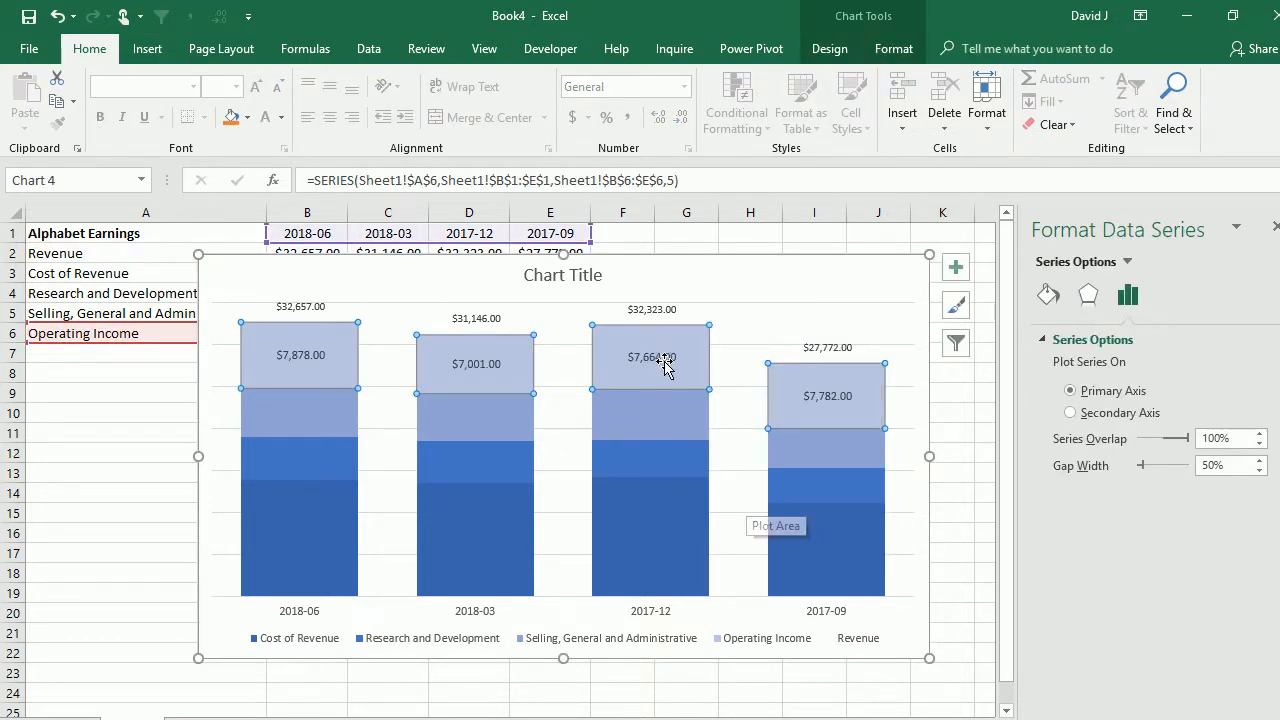
right_click(453, 418)
left_click(543, 552)
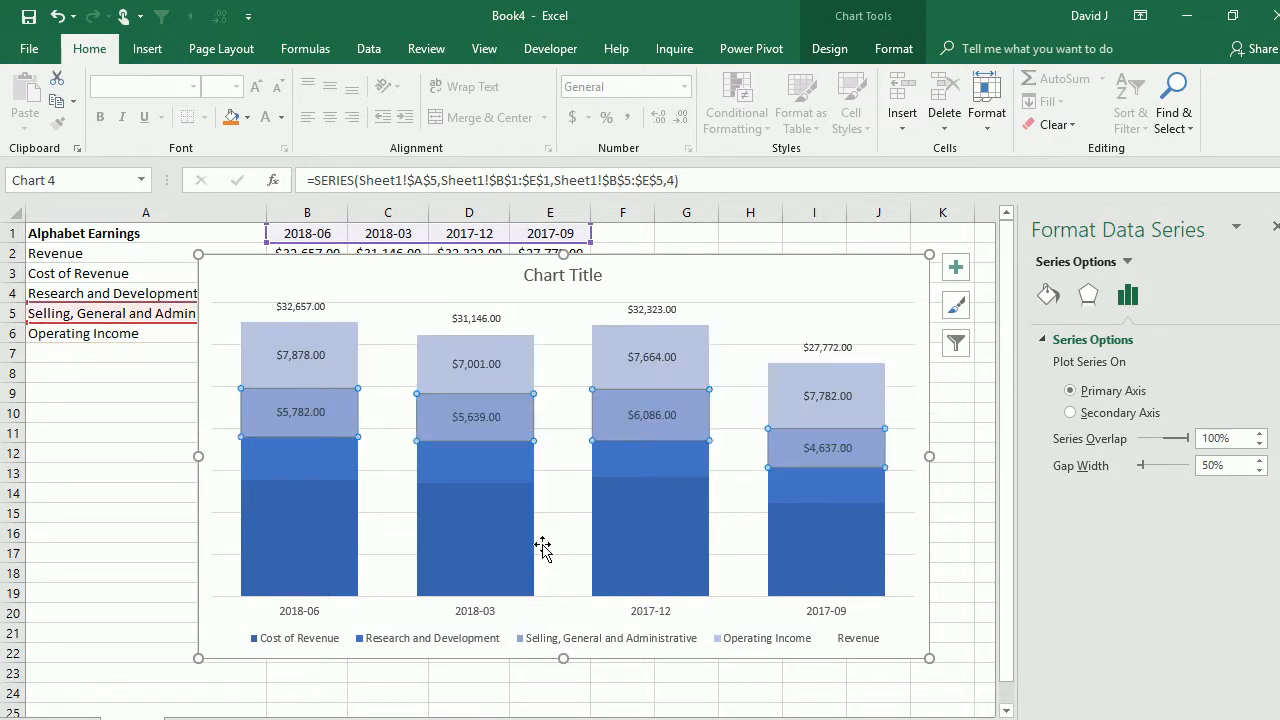
right_click(493, 468)
left_click(560, 591)
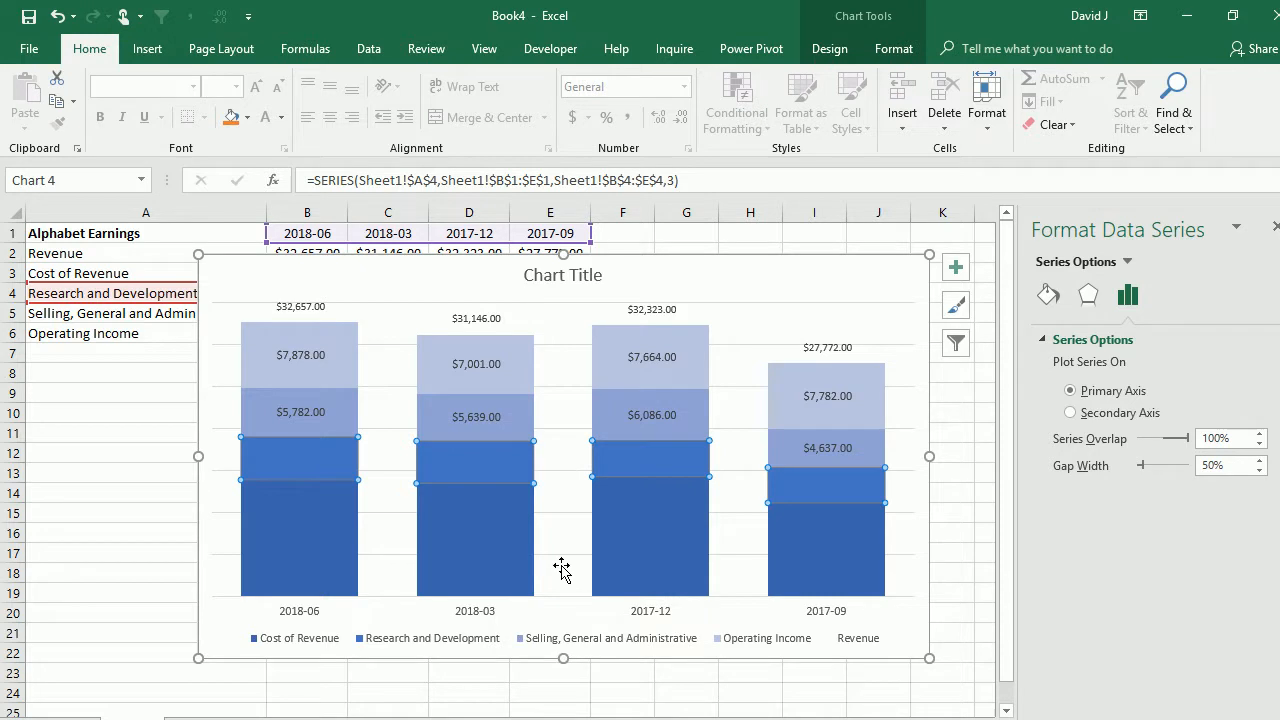
right_click(494, 522)
left_click(592, 654)
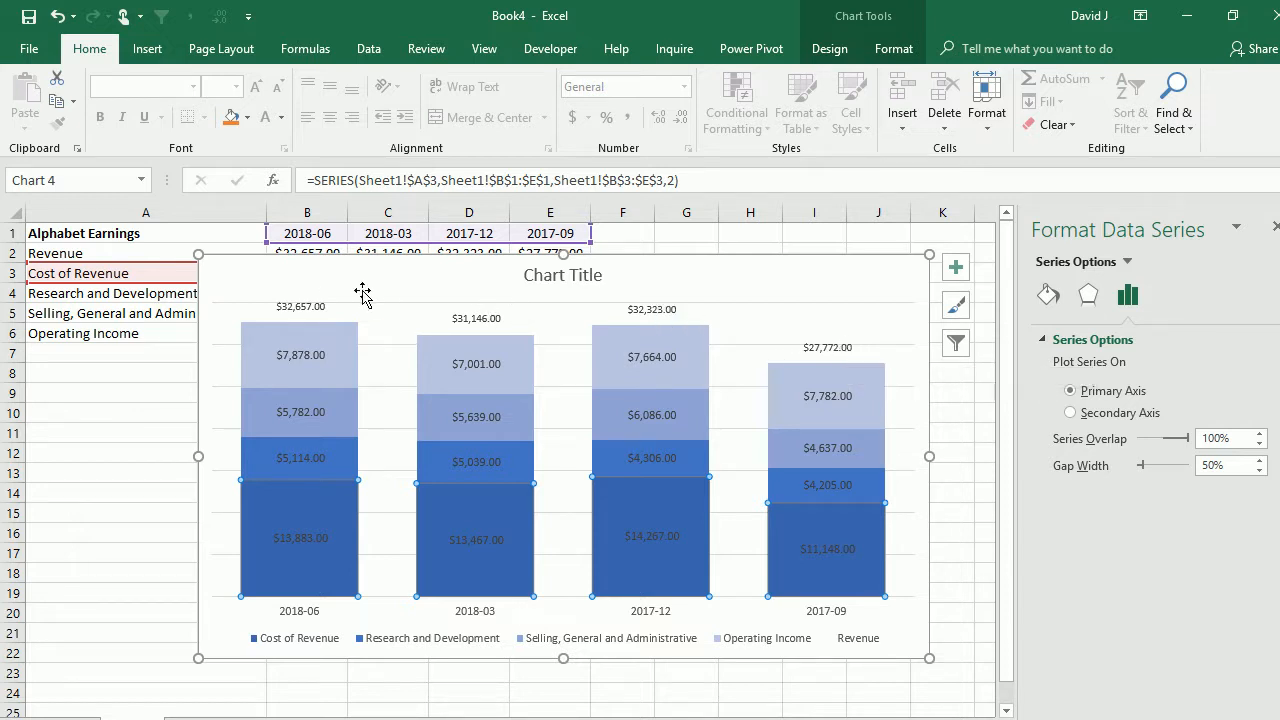
left_click(831, 234)
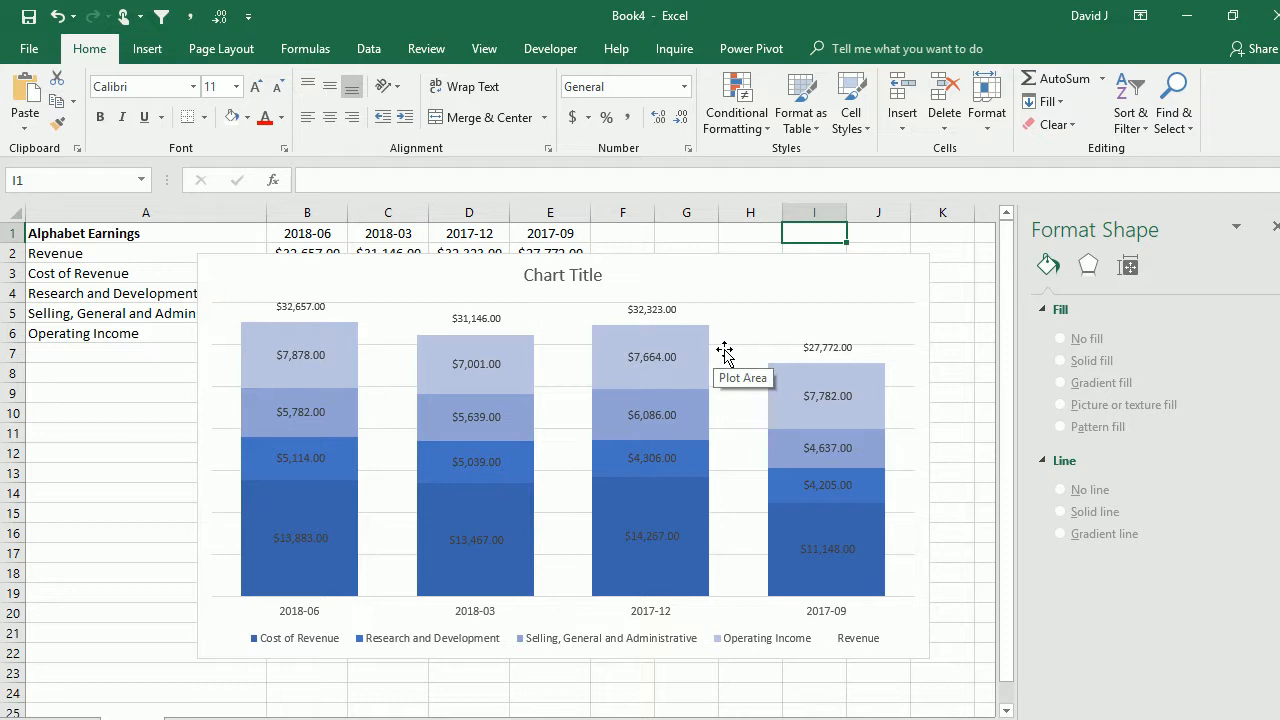
mouse_move(887, 388)
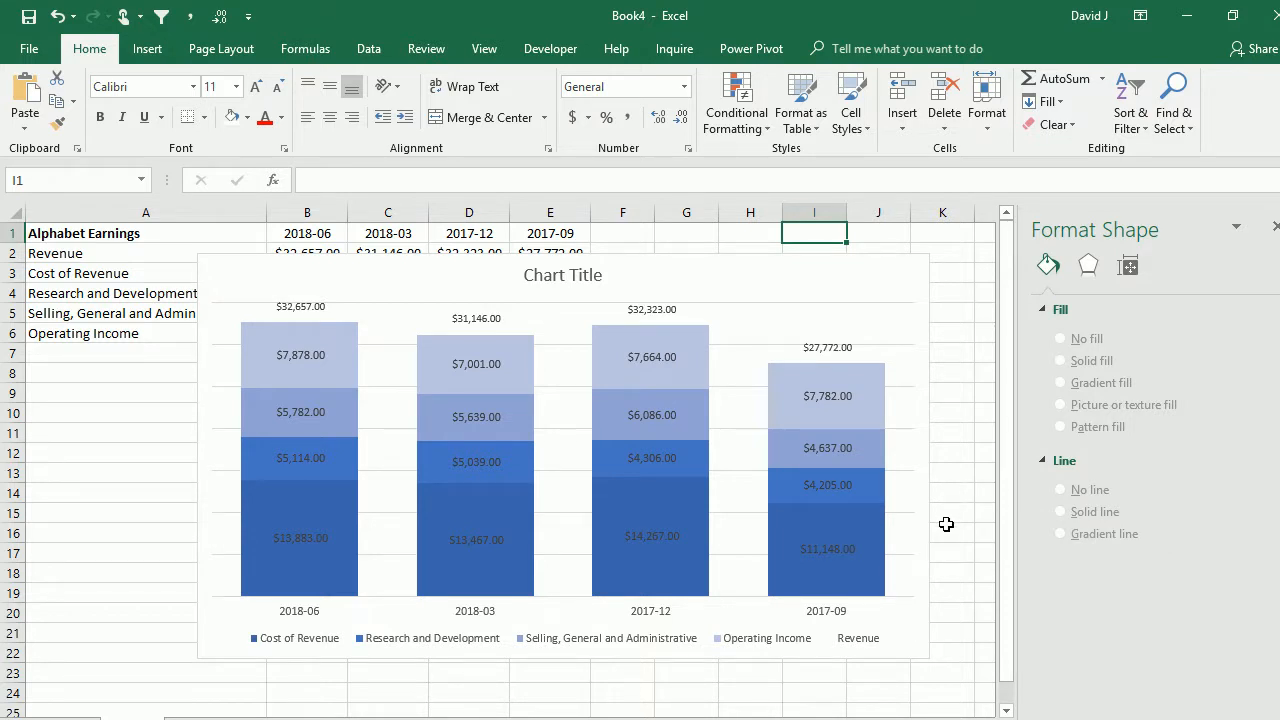
left_click(951, 697)
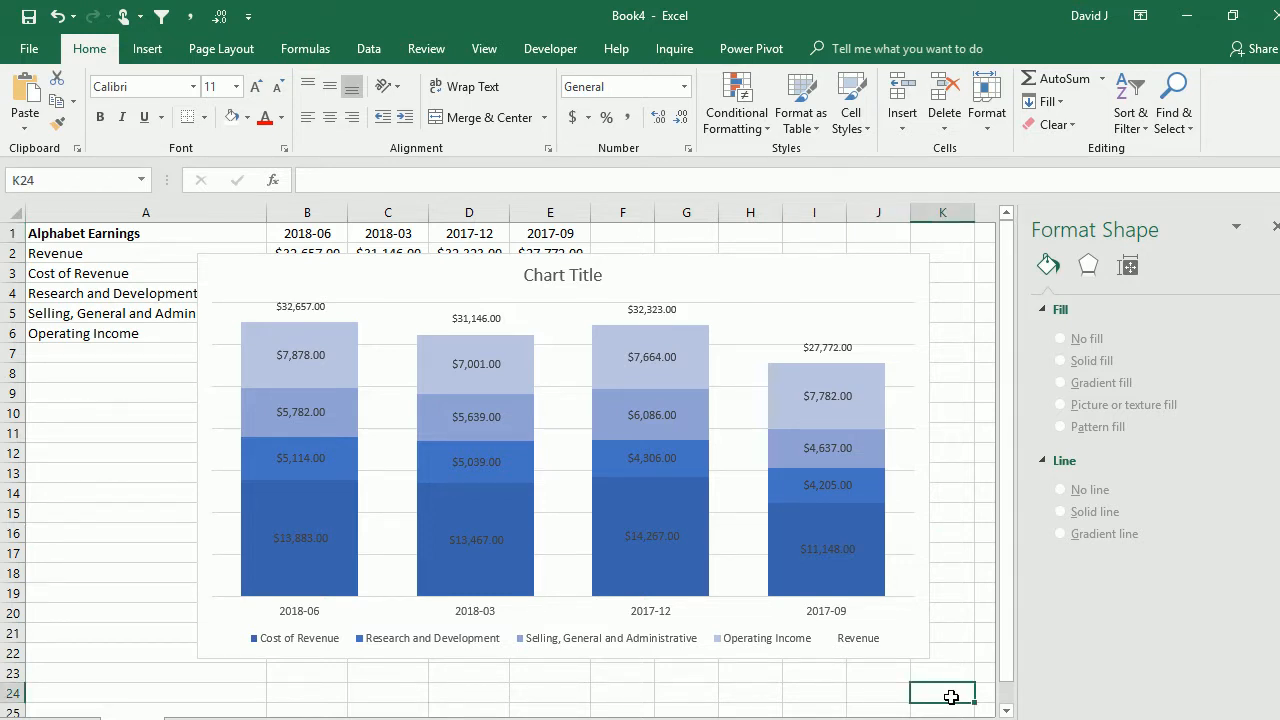